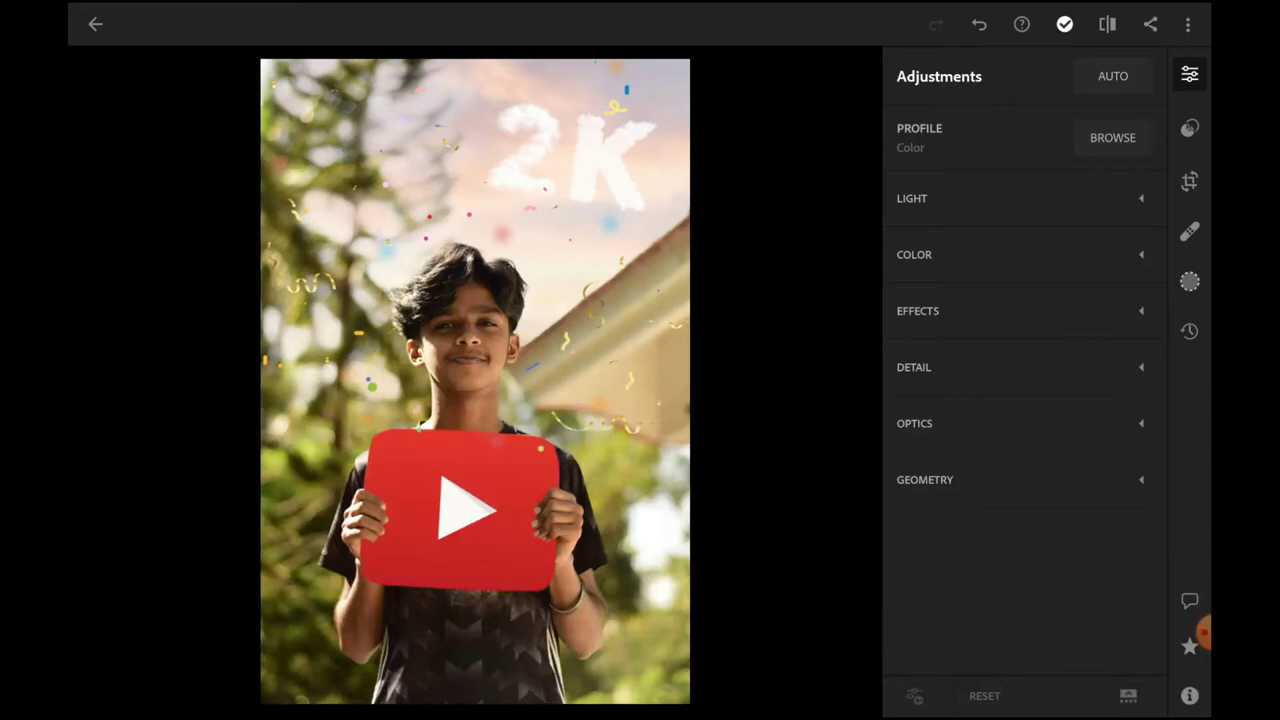
# In the Light panel, set highlights to -96, shadows to 30 and whites to -36
pyautogui.click(912, 198)
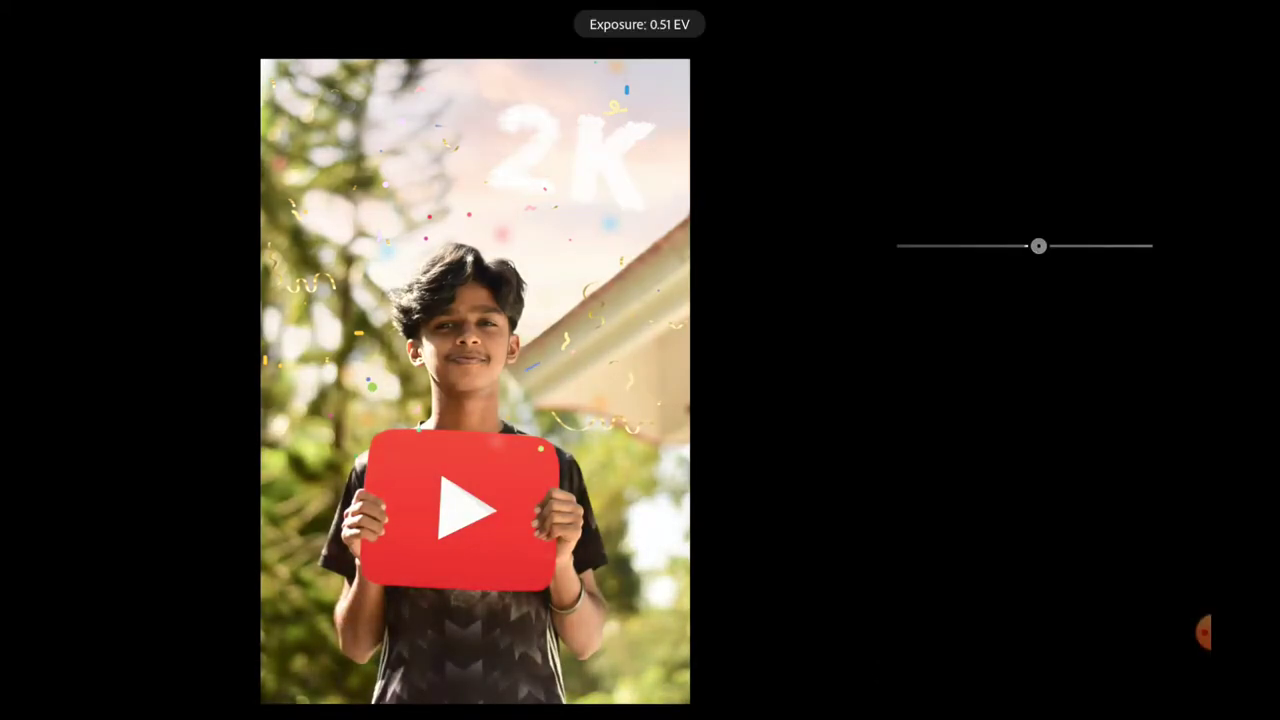
pyautogui.moveTo(1008, 337)
pyautogui.mouseDown()
pyautogui.moveTo(929, 338)
pyautogui.moveTo(1152, 338)
pyautogui.moveTo(902, 338)
pyautogui.mouseUp()
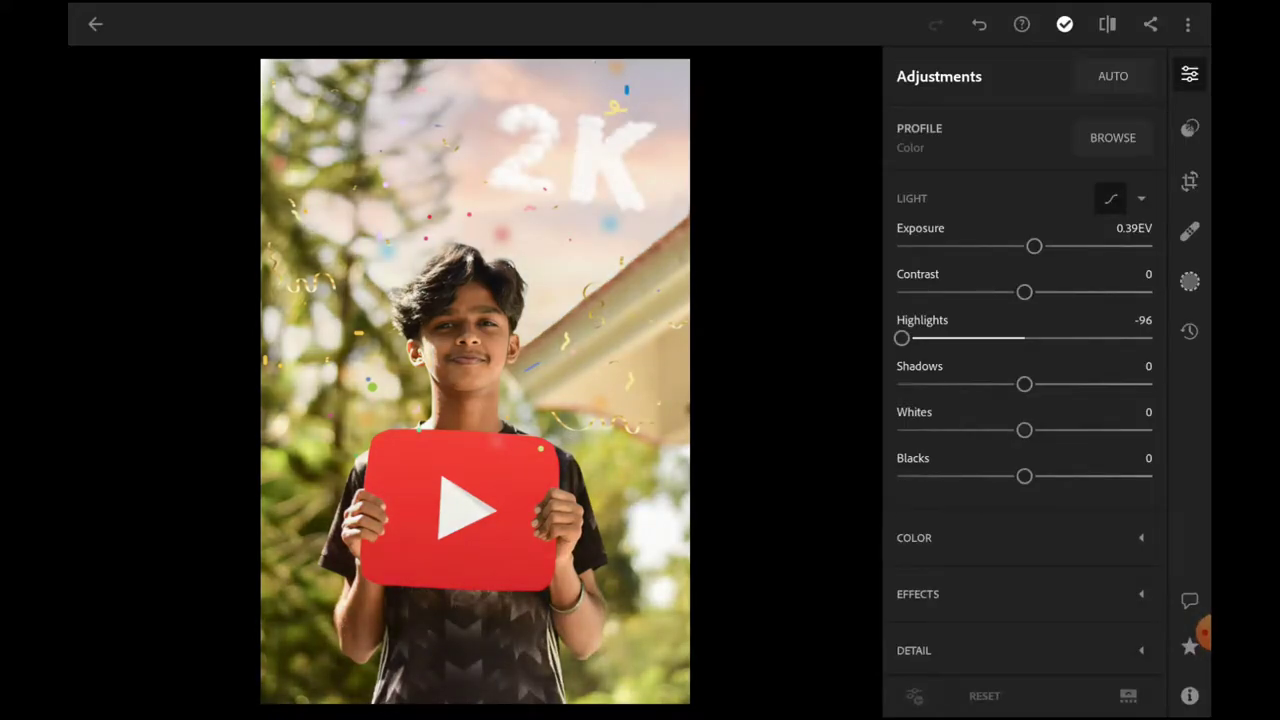
pyautogui.moveTo(1024, 384)
pyautogui.mouseDown()
pyautogui.moveTo(1115, 384)
pyautogui.moveTo(897, 384)
pyautogui.moveTo(1151, 384)
pyautogui.moveTo(1051, 384)
pyautogui.moveTo(1062, 384)
pyautogui.mouseUp()
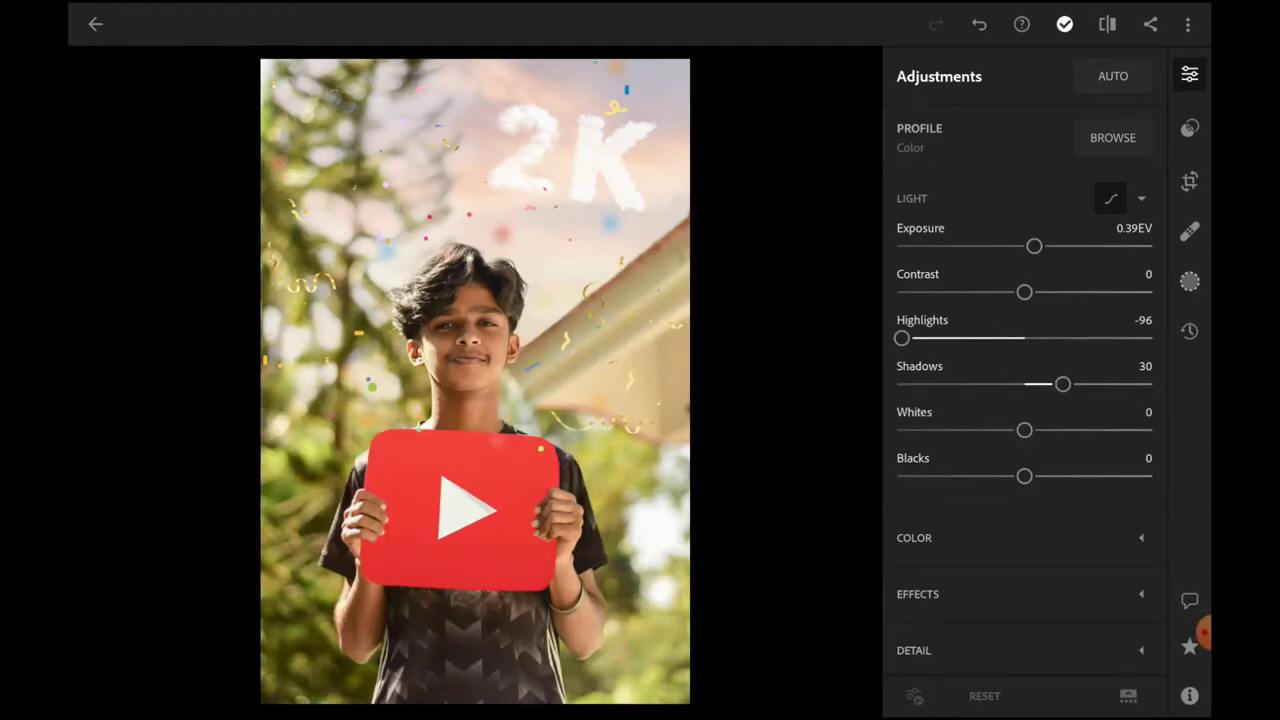
pyautogui.moveTo(1024, 430)
pyautogui.mouseDown()
pyautogui.moveTo(968, 430)
pyautogui.moveTo(1047, 430)
pyautogui.moveTo(978, 430)
pyautogui.mouseUp()
# Add two tone-curve points, darkening the bright tones and deepening the shadows
pyautogui.click(1110, 198)
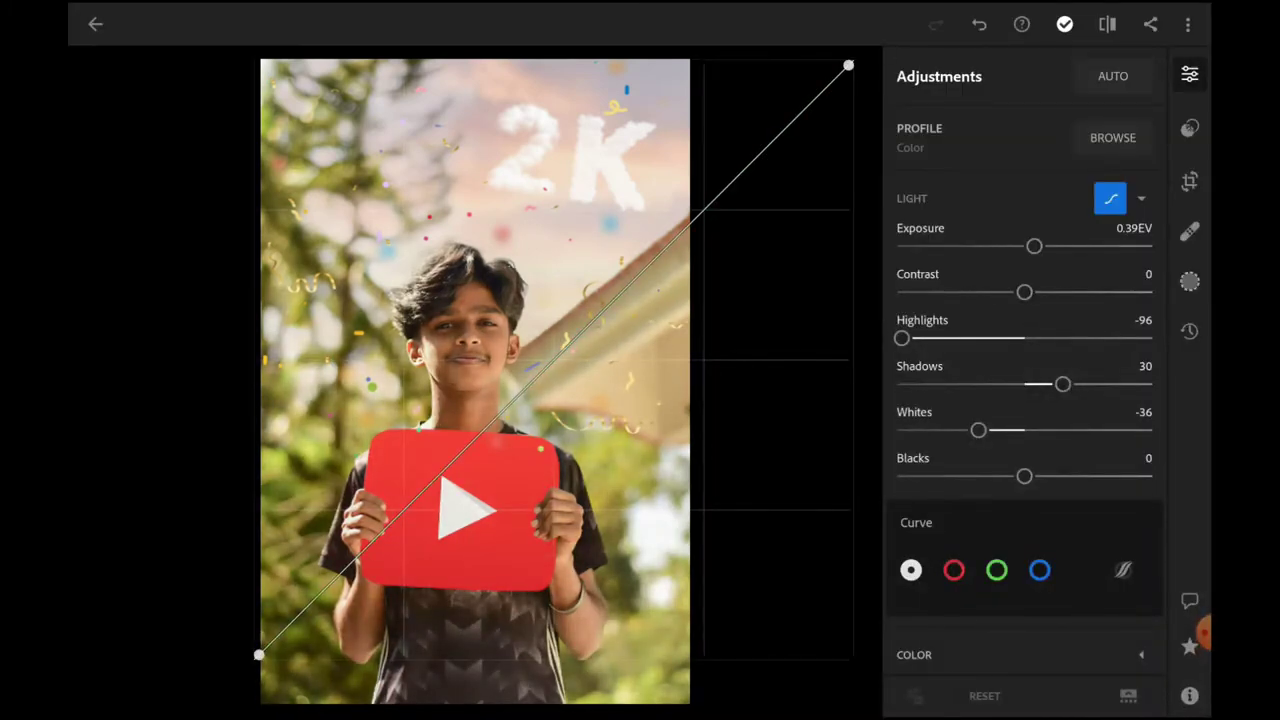
pyautogui.moveTo(716, 198)
pyautogui.mouseDown()
pyautogui.moveTo(716, 233)
pyautogui.moveTo(704, 217)
pyautogui.mouseUp()
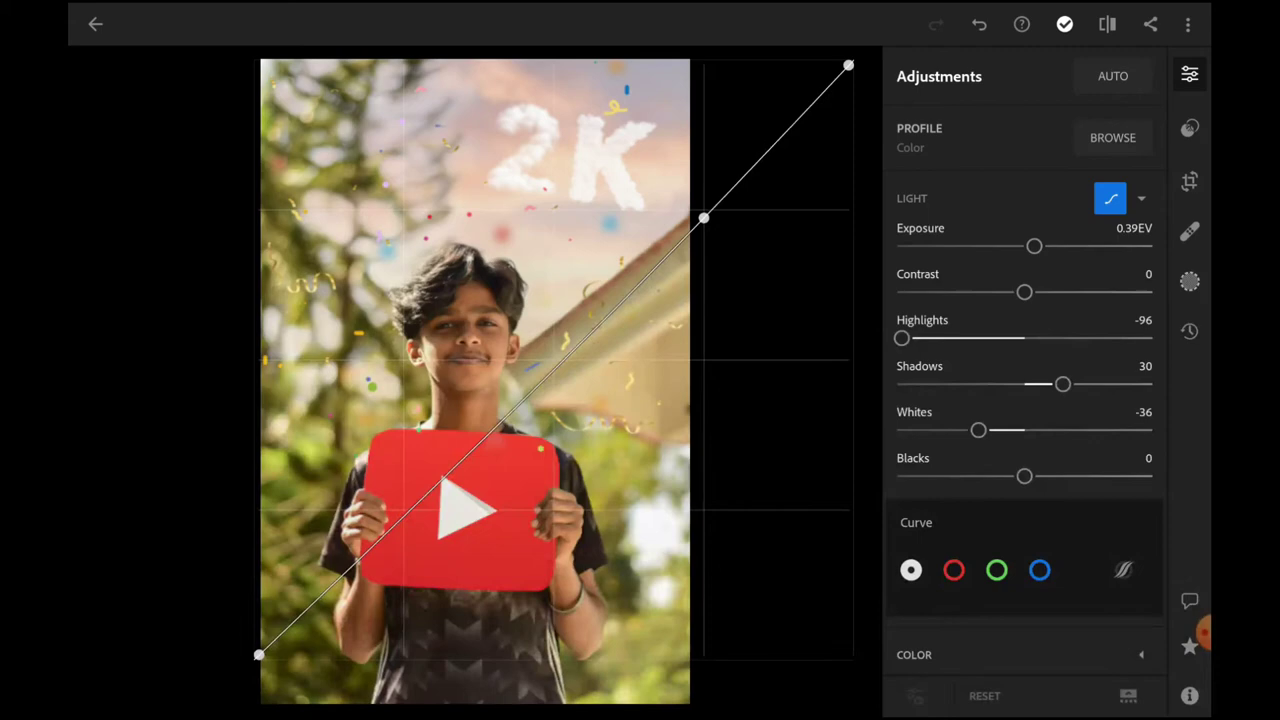
pyautogui.moveTo(402, 514); pyautogui.dragTo(402, 530)
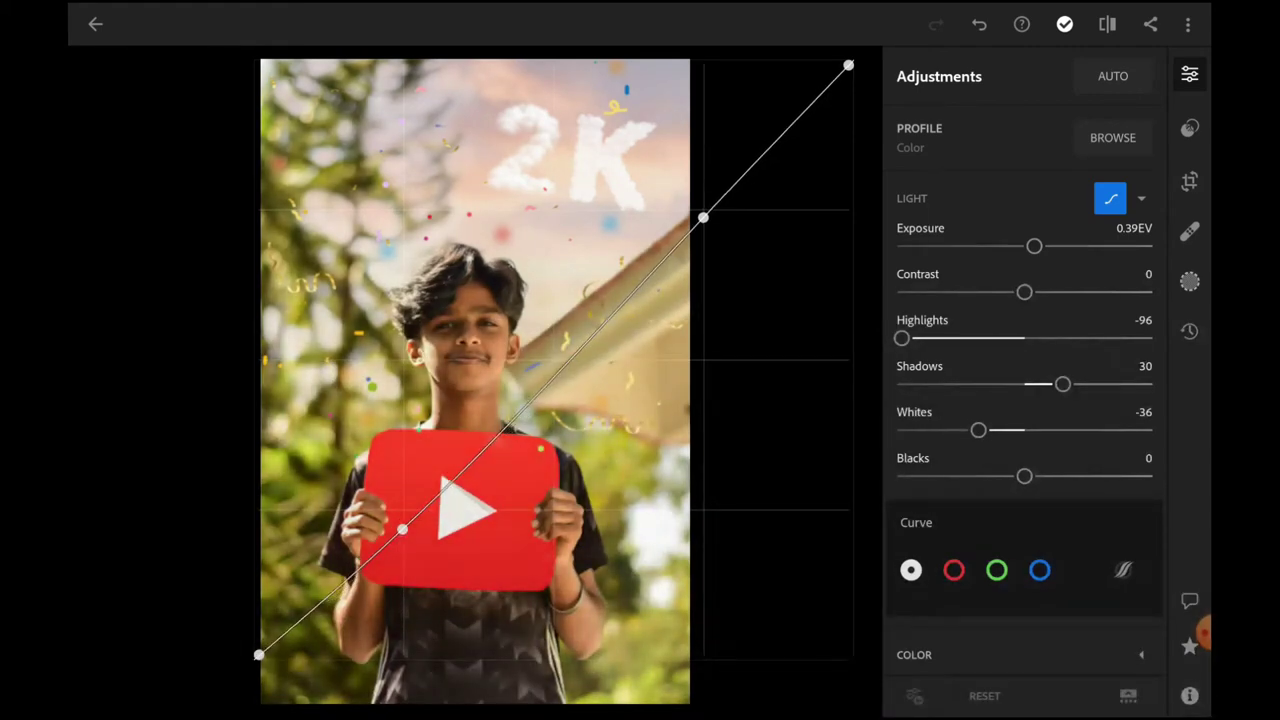
# In the Color panel, set Temp 10, Tint -12, Vibrance 20 and Saturation -16
pyautogui.click(914, 654)
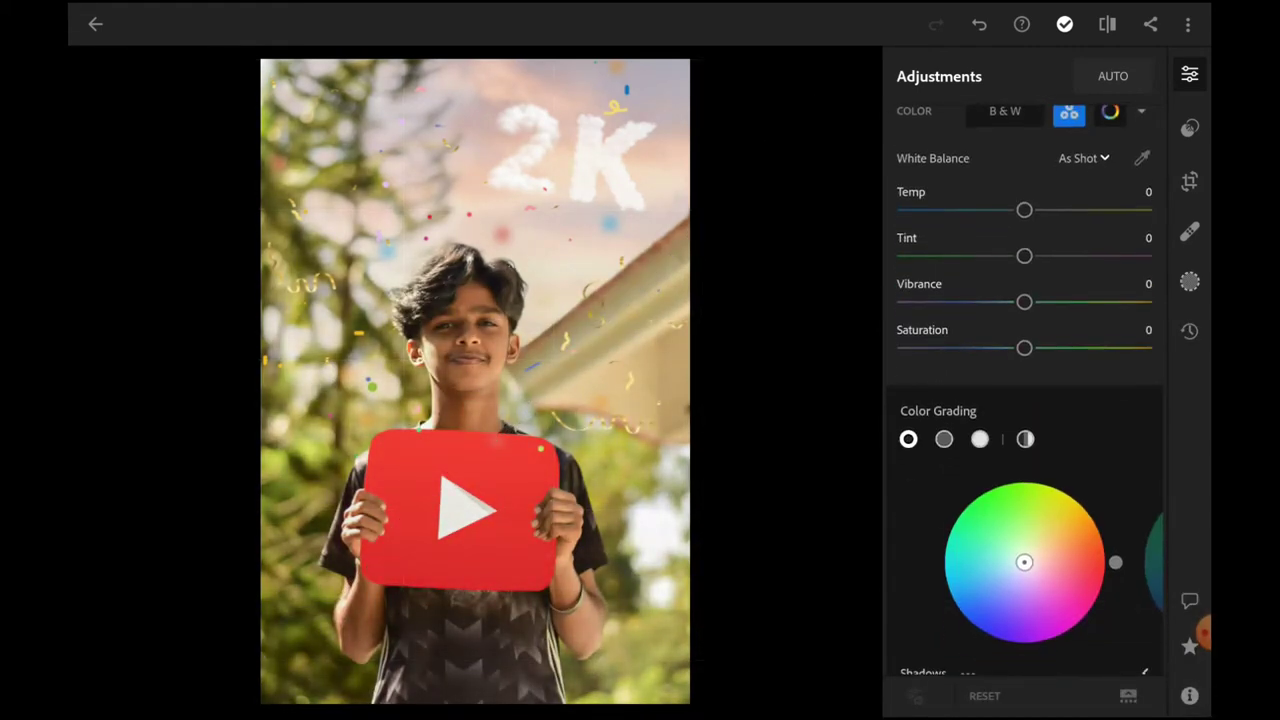
pyautogui.moveTo(1024, 209); pyautogui.dragTo(1029, 209)
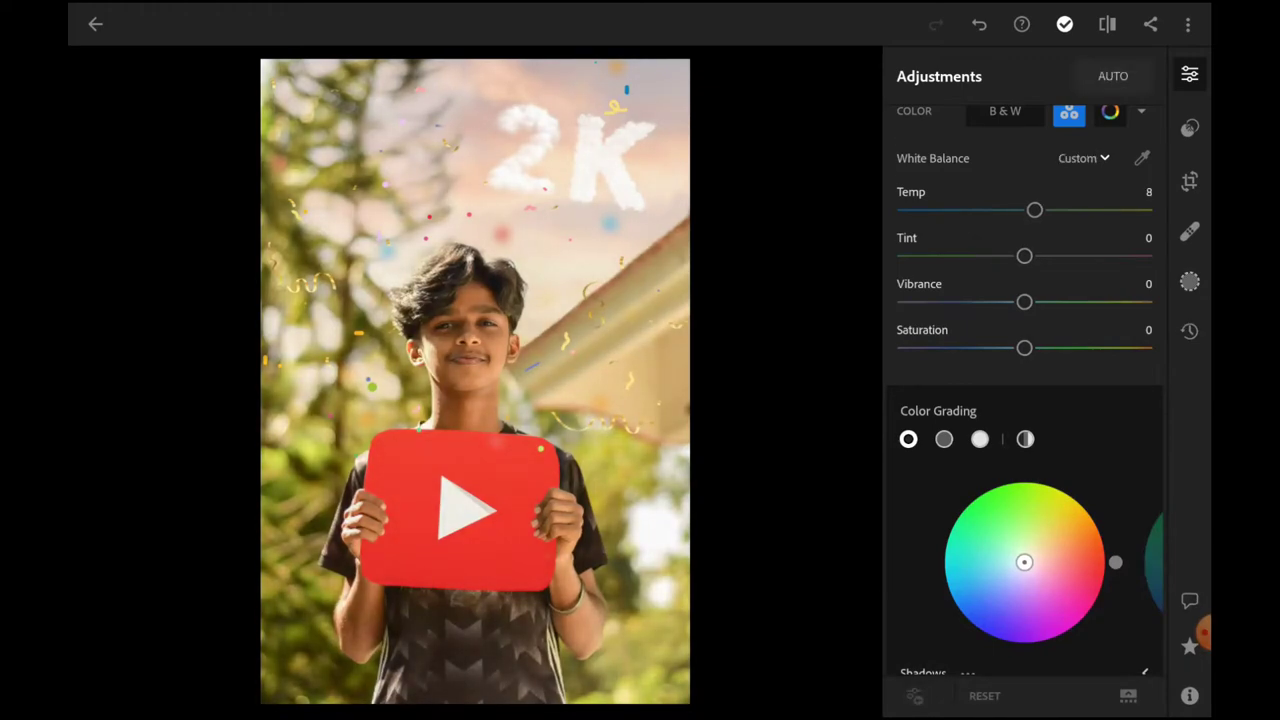
pyautogui.moveTo(1034, 209); pyautogui.dragTo(1037, 209)
pyautogui.moveTo(1024, 255); pyautogui.dragTo(1009, 255)
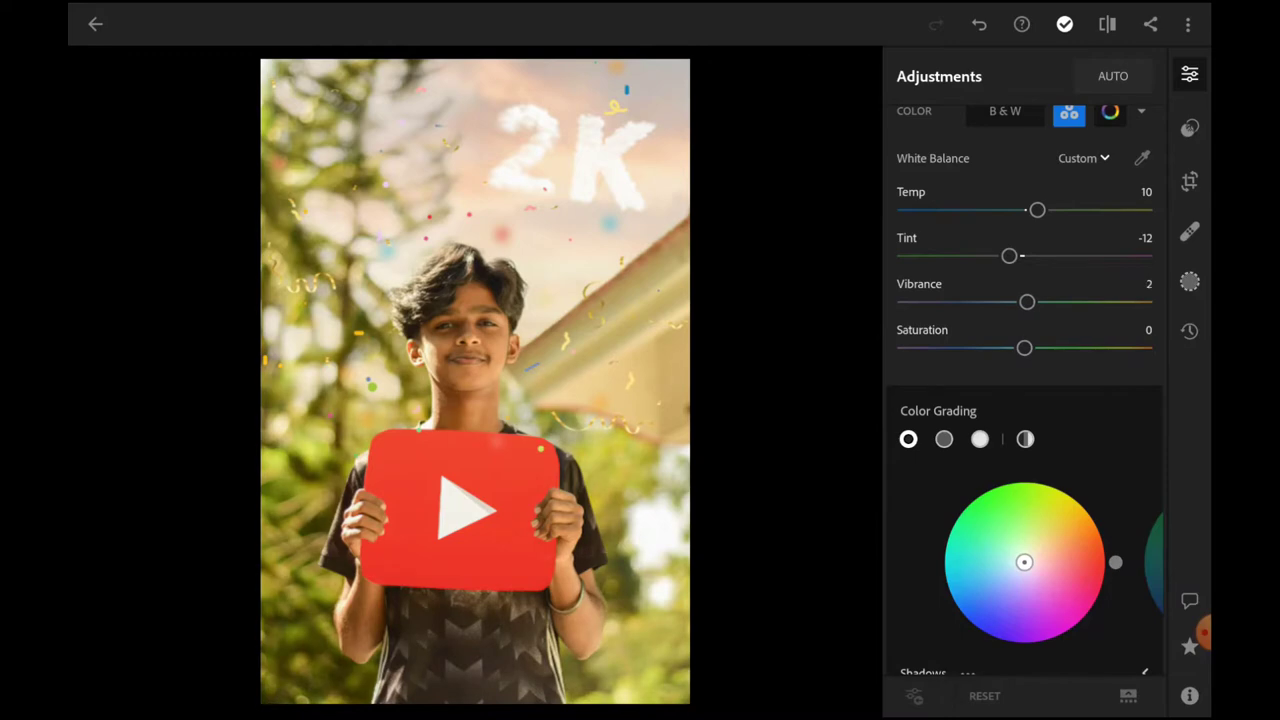
pyautogui.moveTo(1027, 301); pyautogui.dragTo(1049, 301)
pyautogui.moveTo(1024, 347); pyautogui.dragTo(993, 347)
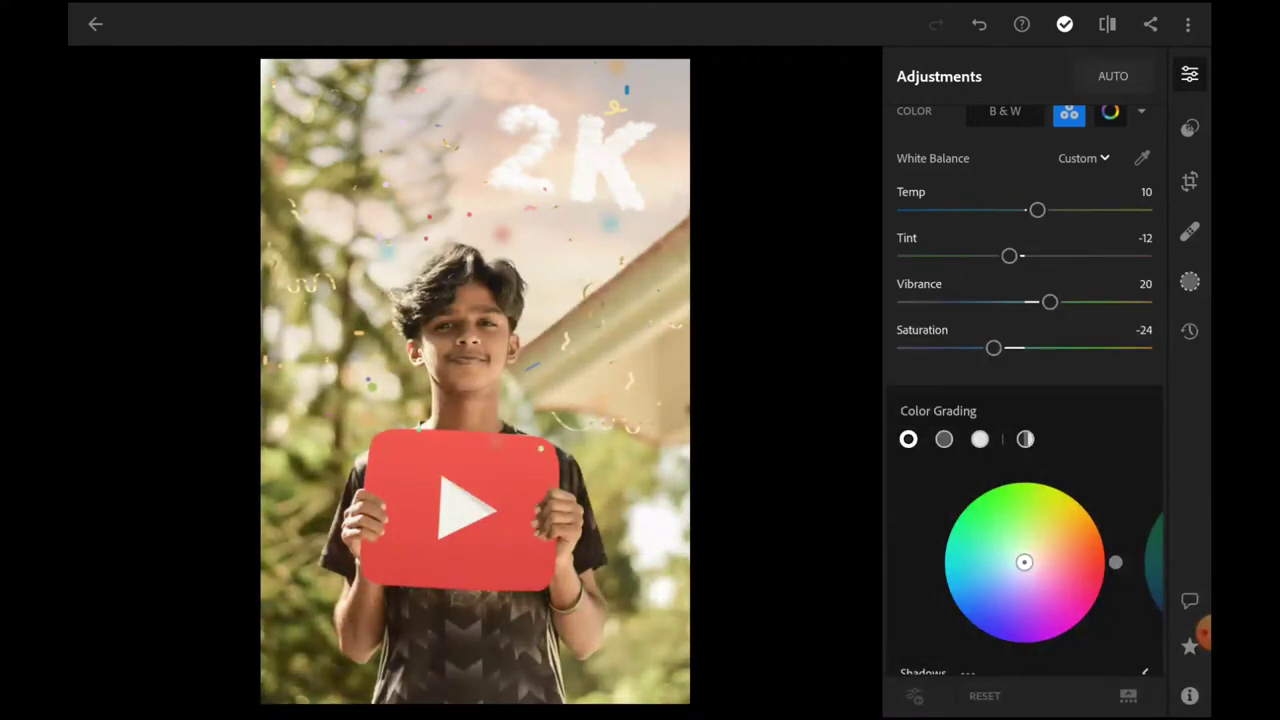
pyautogui.moveTo(993, 347); pyautogui.dragTo(1003, 347)
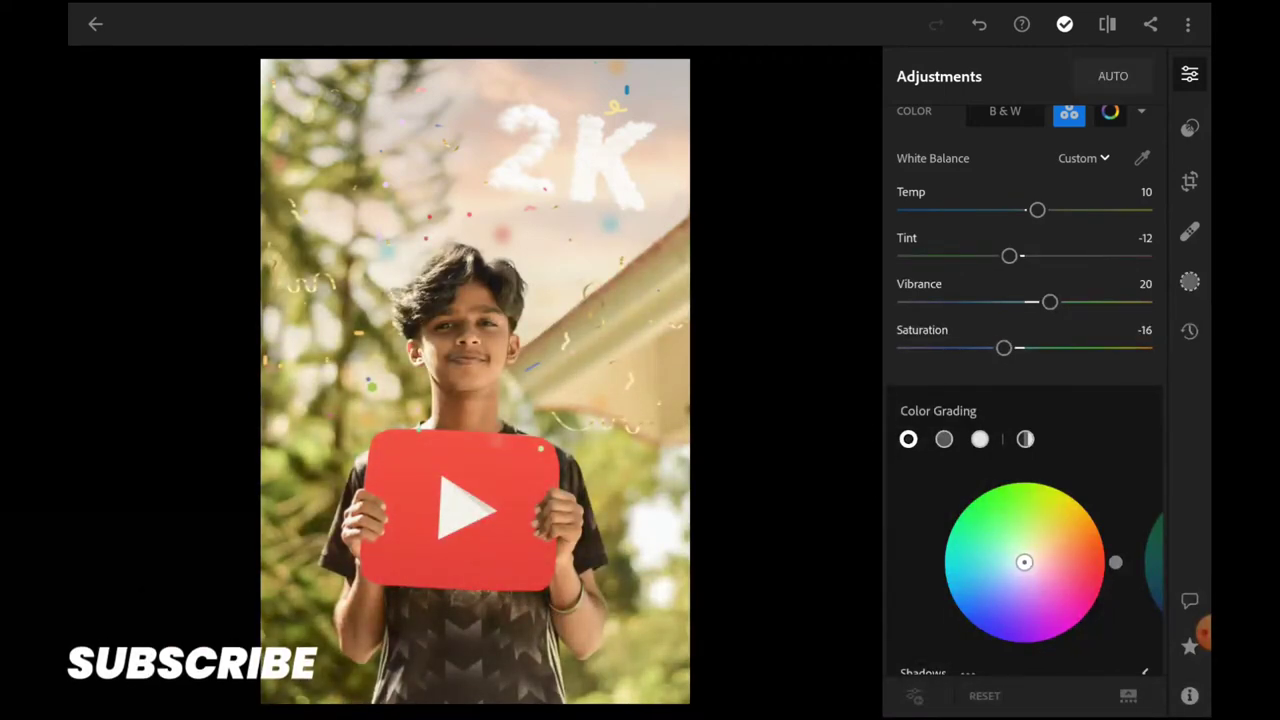
# Check the midtones, highlights and shadows colour grading wheels, leaving them unchanged
pyautogui.scroll(-3, 1024, 420)
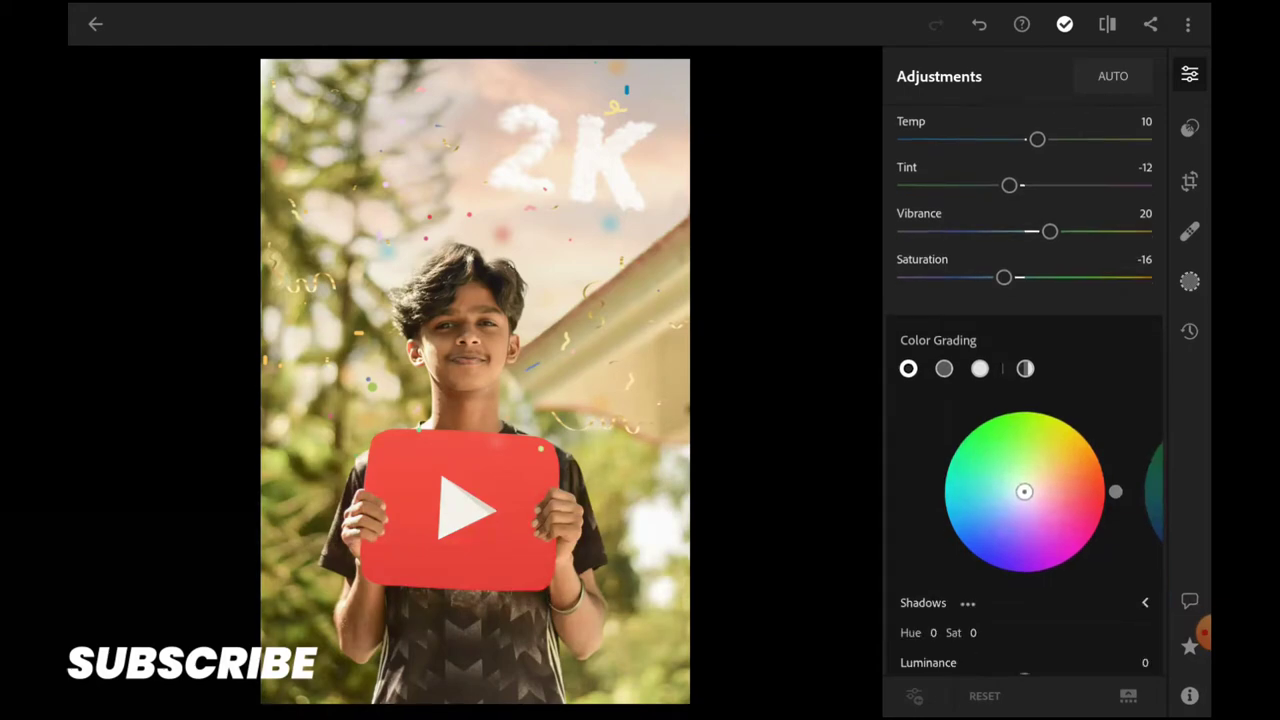
pyautogui.scroll(-2, 1024, 420)
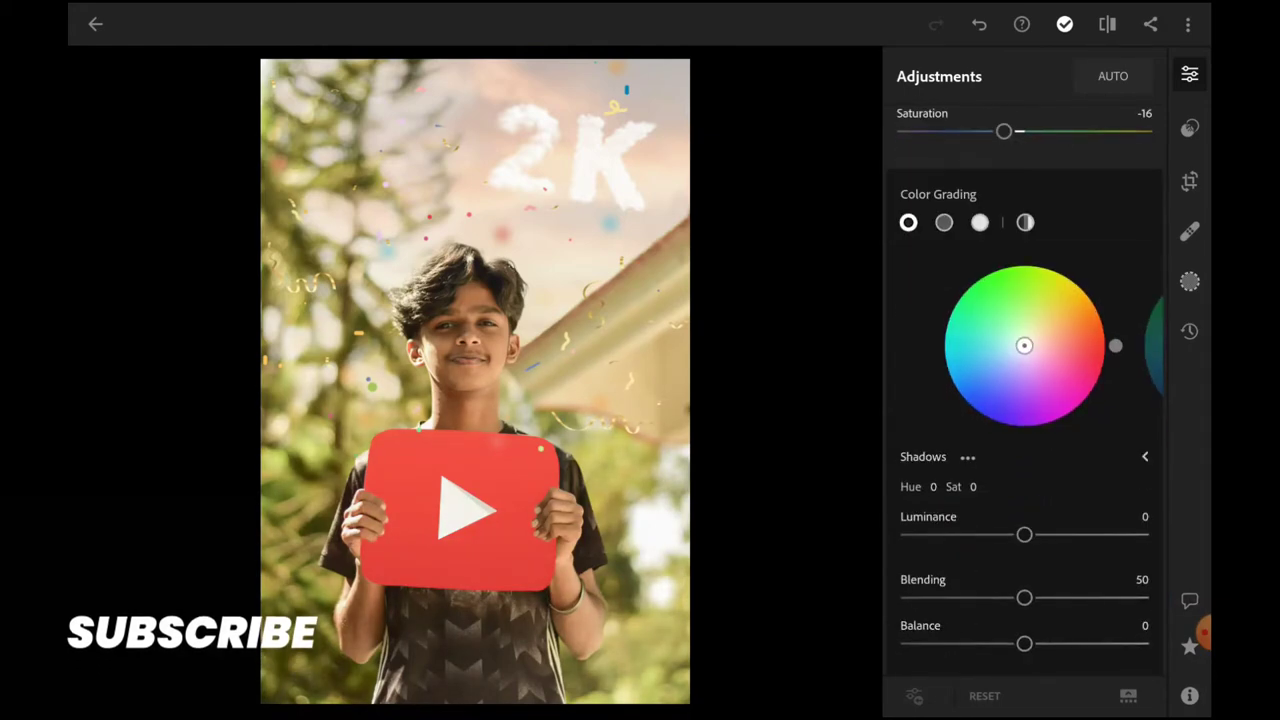
pyautogui.click(944, 222)
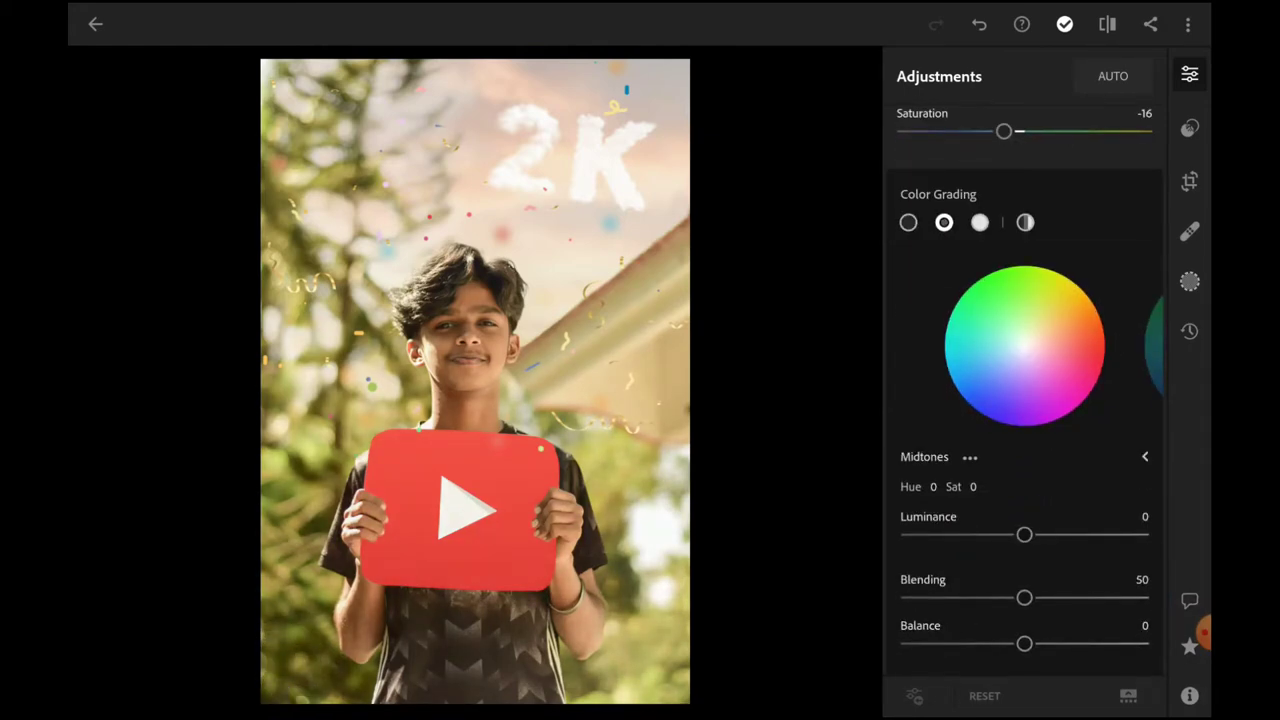
pyautogui.click(980, 222)
pyautogui.click(908, 222)
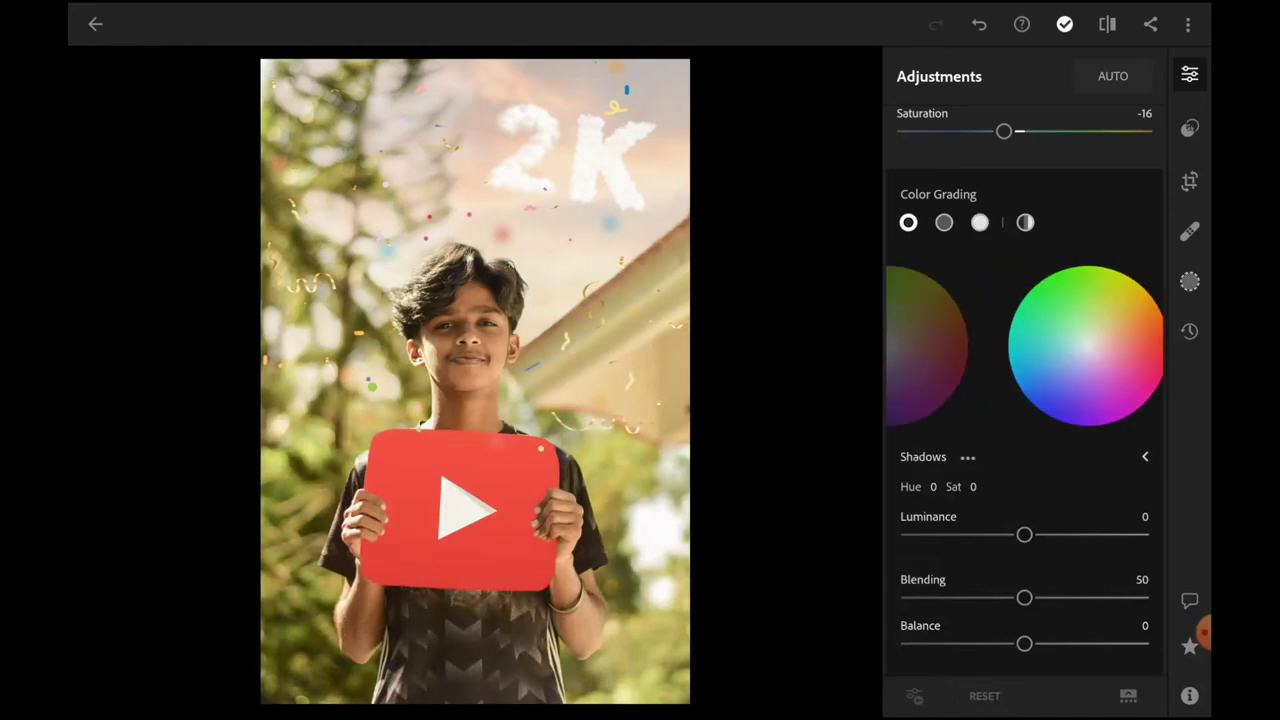
pyautogui.scroll(5, 1024, 400)
pyautogui.scroll(3, 1024, 400)
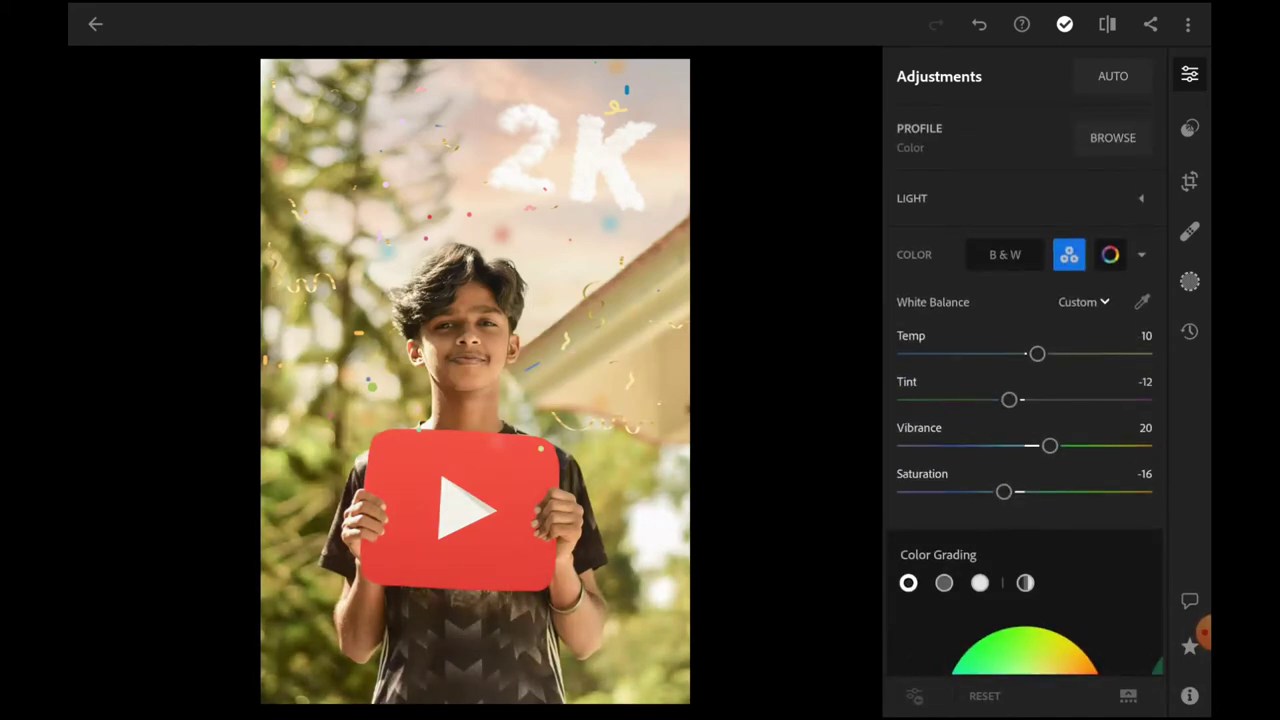
# In Color Mix, reduce the saturation of the green and yellow ranges
pyautogui.click(1110, 254)
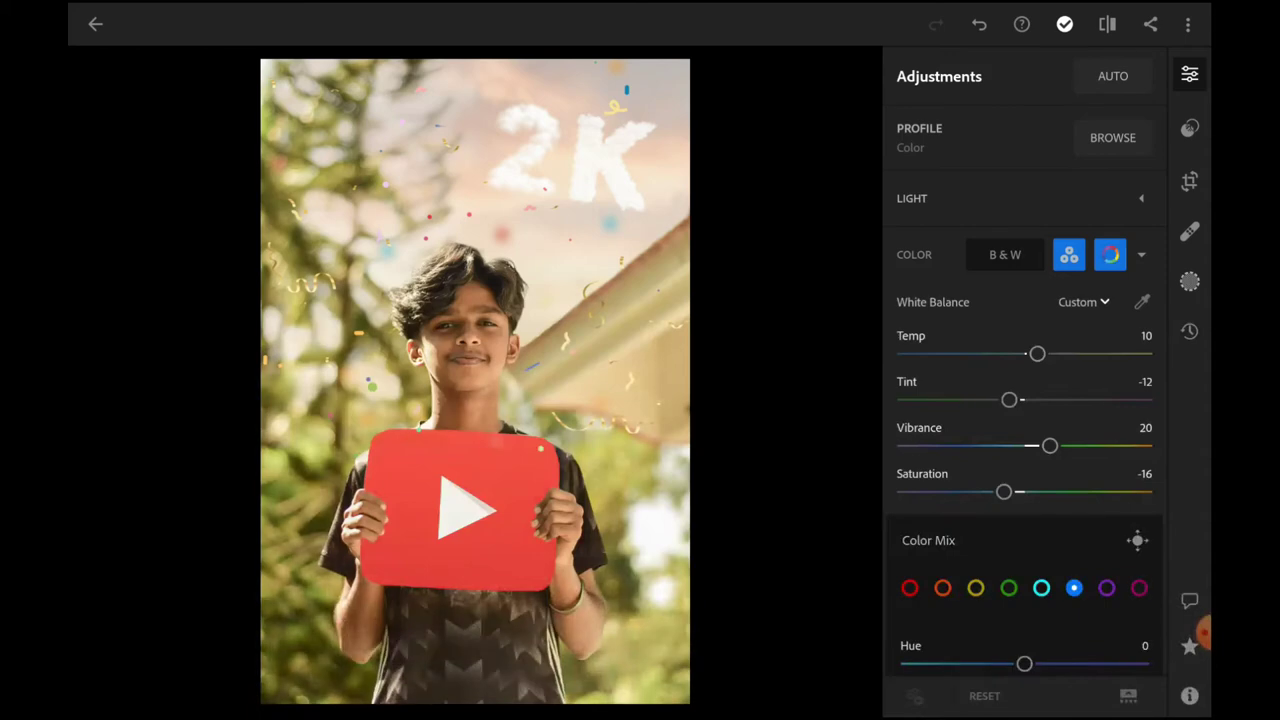
pyautogui.scroll(-2, 1024, 450)
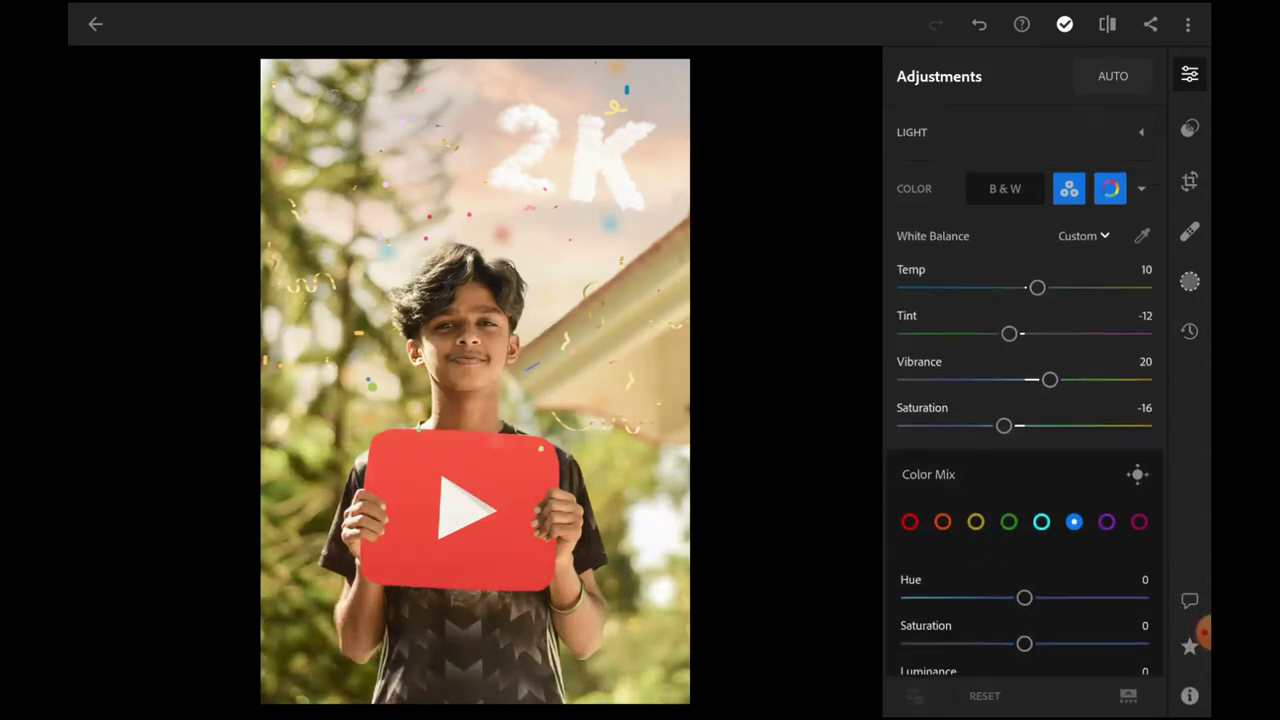
pyautogui.scroll(-3, 1024, 450)
pyautogui.click(942, 355)
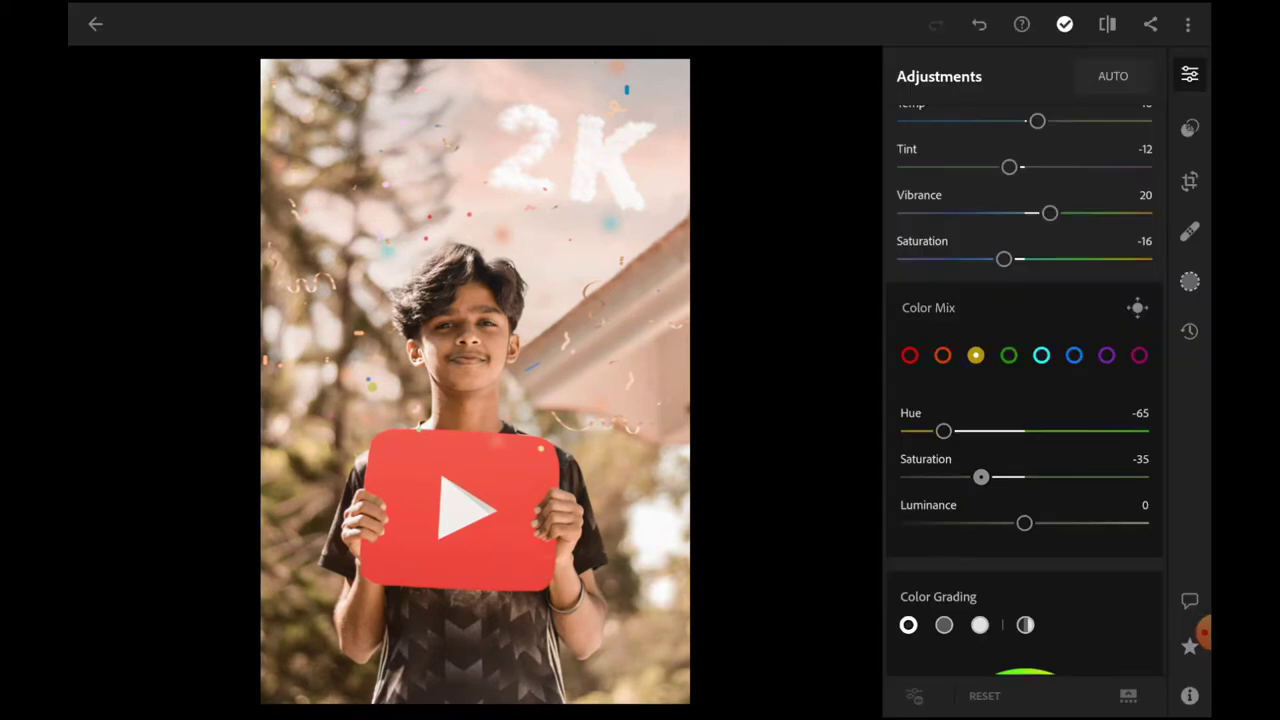
pyautogui.doubleClick(981, 477)
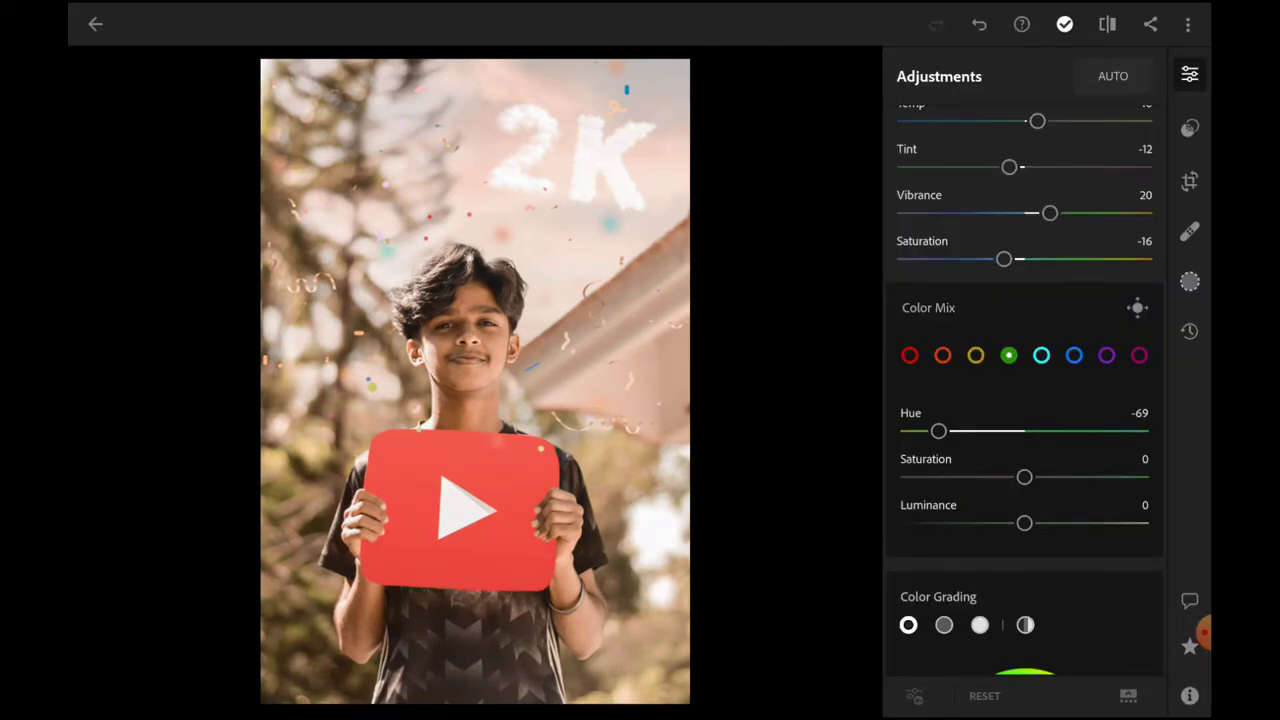
pyautogui.moveTo(1024, 477); pyautogui.dragTo(972, 477)
pyautogui.click(975, 355)
pyautogui.moveTo(972, 477); pyautogui.dragTo(992, 477)
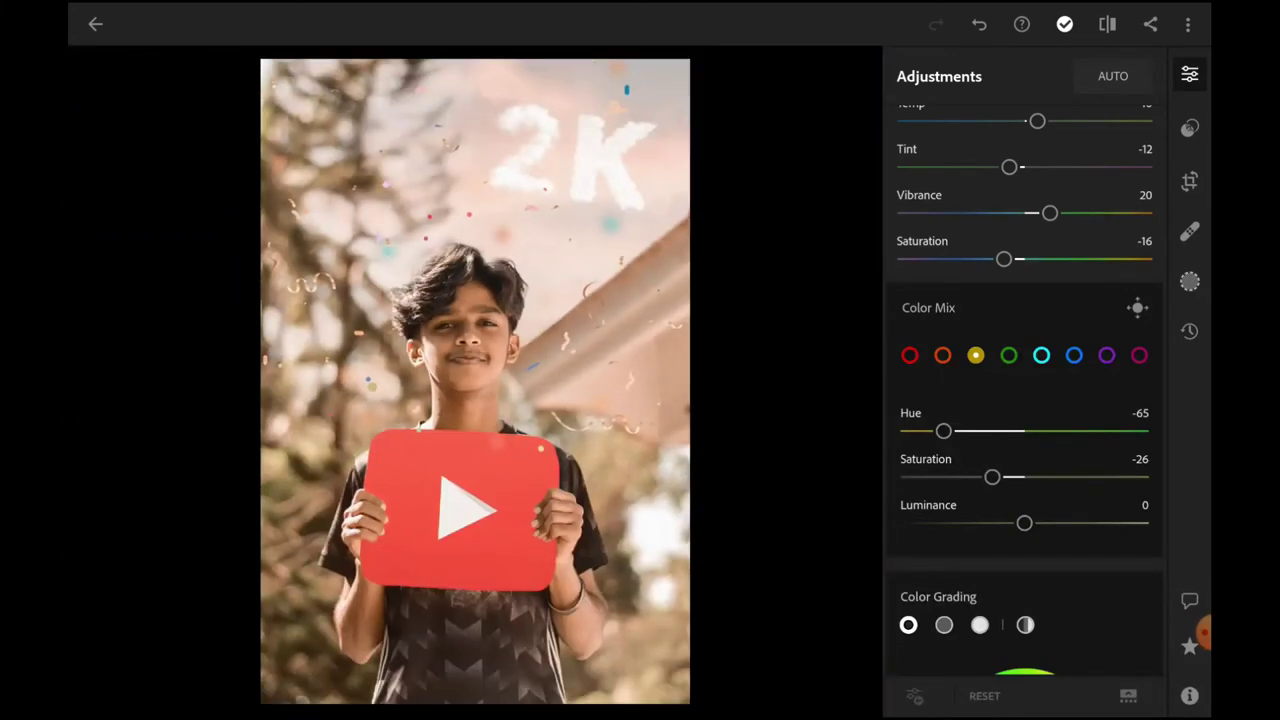
# Set the orange range to hue -3, saturation 4 and luminance 24
pyautogui.click(942, 355)
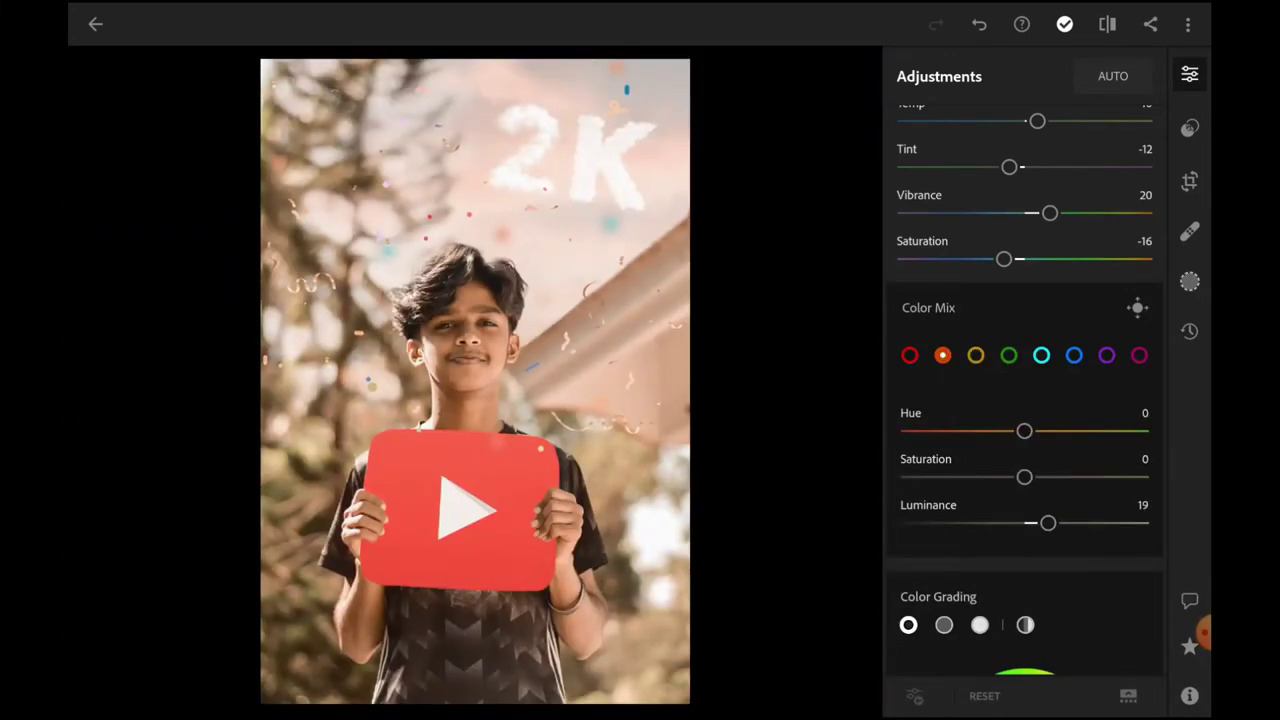
pyautogui.scroll(1, 1024, 390)
pyautogui.moveTo(1024, 451); pyautogui.dragTo(1014, 451)
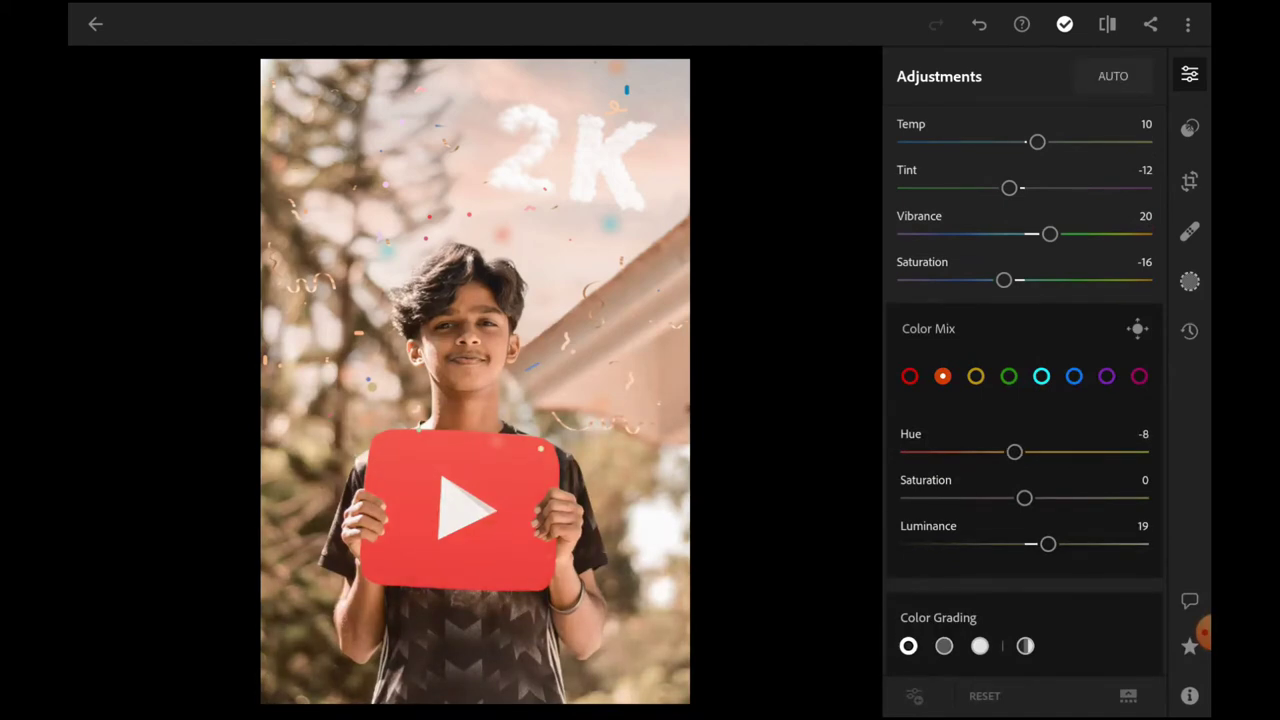
pyautogui.moveTo(1024, 497); pyautogui.dragTo(1054, 497)
pyautogui.moveTo(1014, 451)
pyautogui.mouseDown()
pyautogui.moveTo(1037, 451)
pyautogui.moveTo(1000, 451)
pyautogui.moveTo(1020, 451)
pyautogui.mouseUp()
pyautogui.moveTo(1052, 497); pyautogui.dragTo(1029, 497)
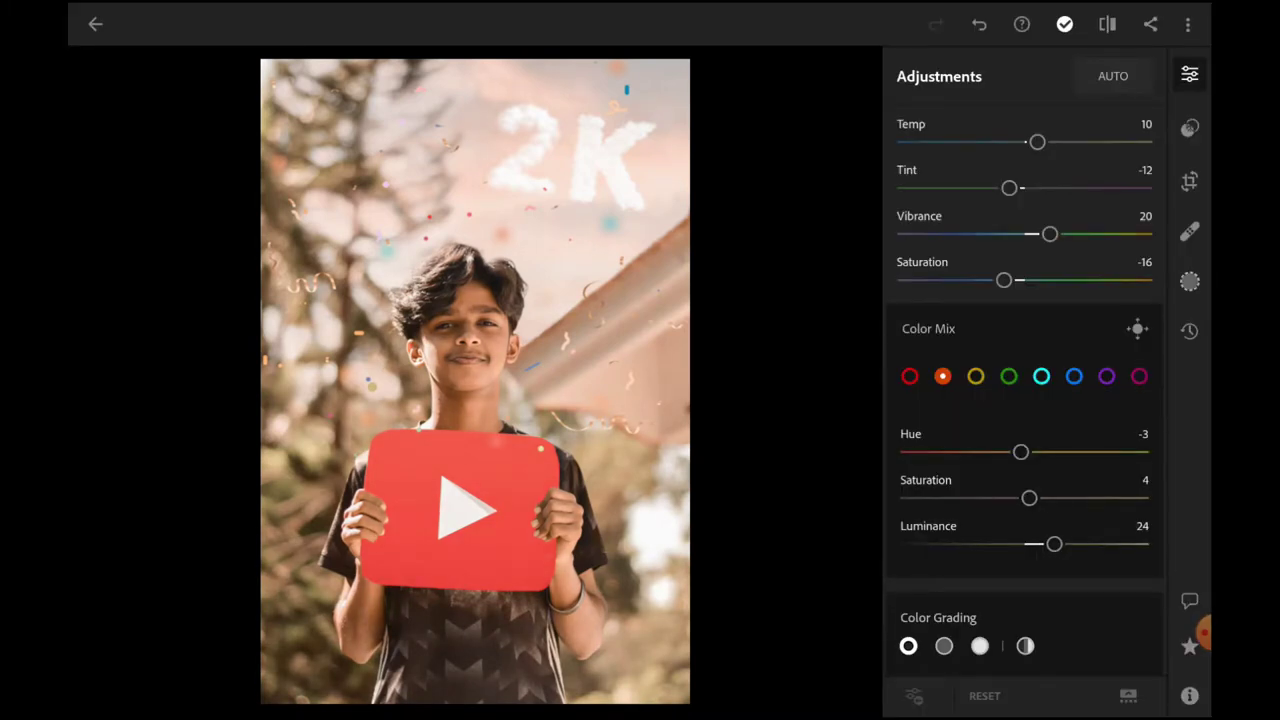
# Expand the Effects section, which shows texture at 2
pyautogui.scroll(-1, 1024, 390)
pyautogui.scroll(-2, 1024, 390)
pyautogui.scroll(-3, 1024, 390)
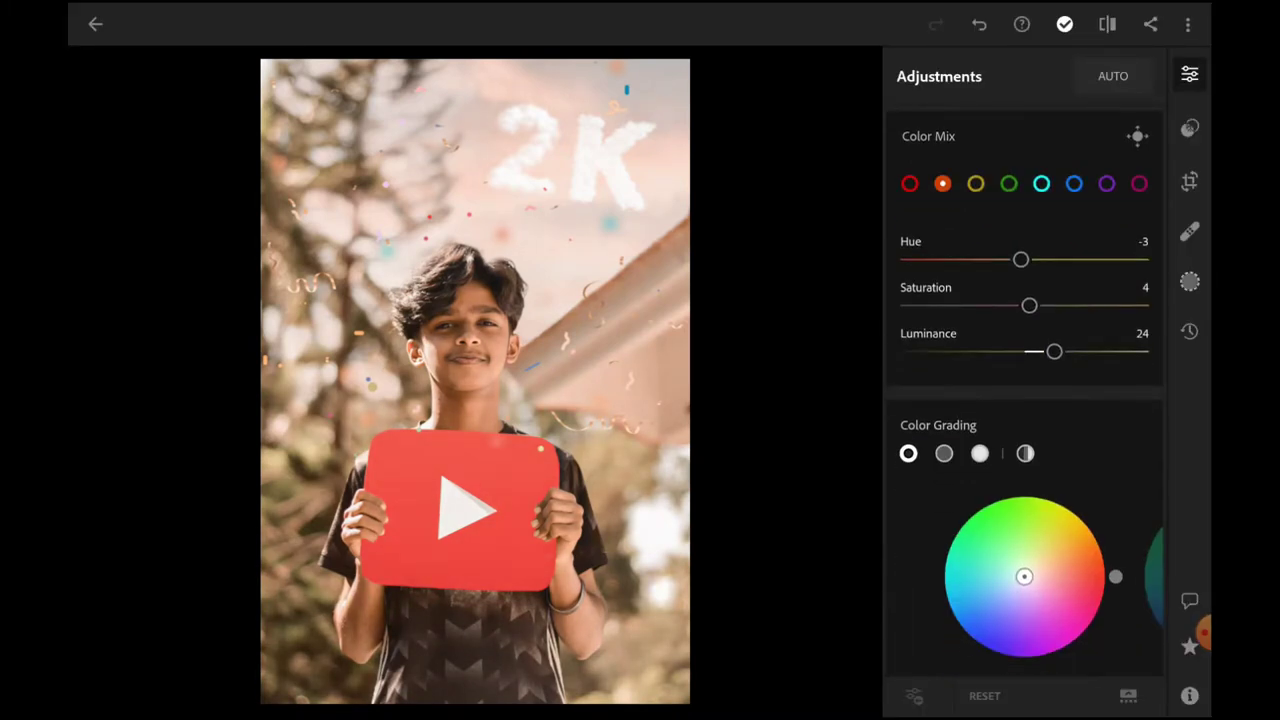
pyautogui.scroll(-3, 1024, 390)
pyautogui.scroll(-3, 1024, 390)
pyautogui.scroll(-2, 1024, 390)
pyautogui.click(914, 477)
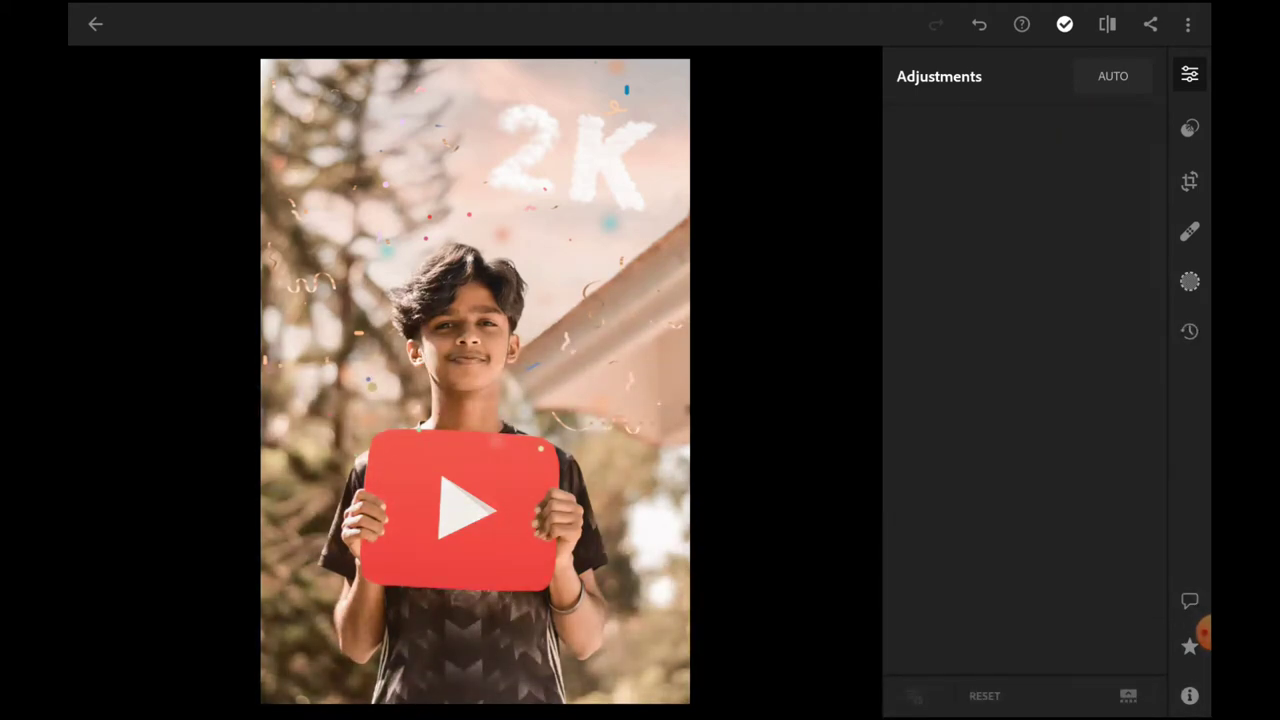
pyautogui.scroll(1, 1024, 390)
pyautogui.scroll(3, 1024, 390)
pyautogui.scroll(1, 1024, 390)
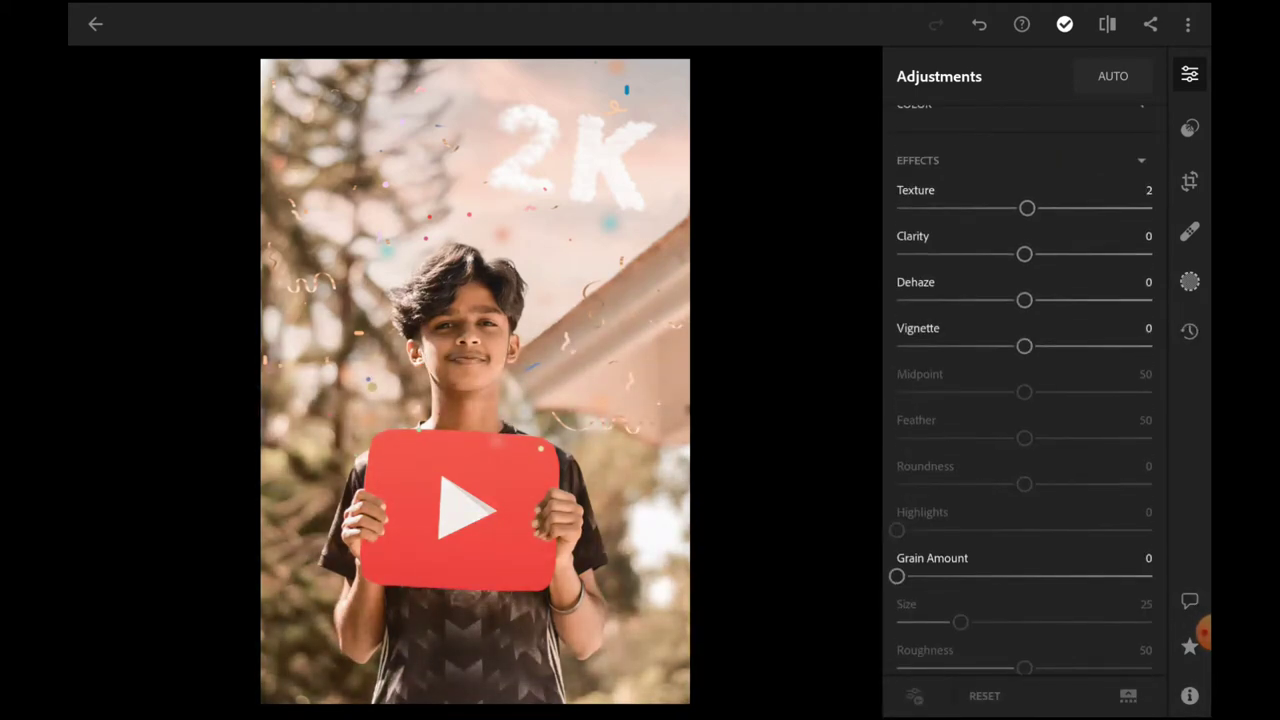
# Add a selective radial mask centred on the boy and enlarge it
pyautogui.click(1189, 281)
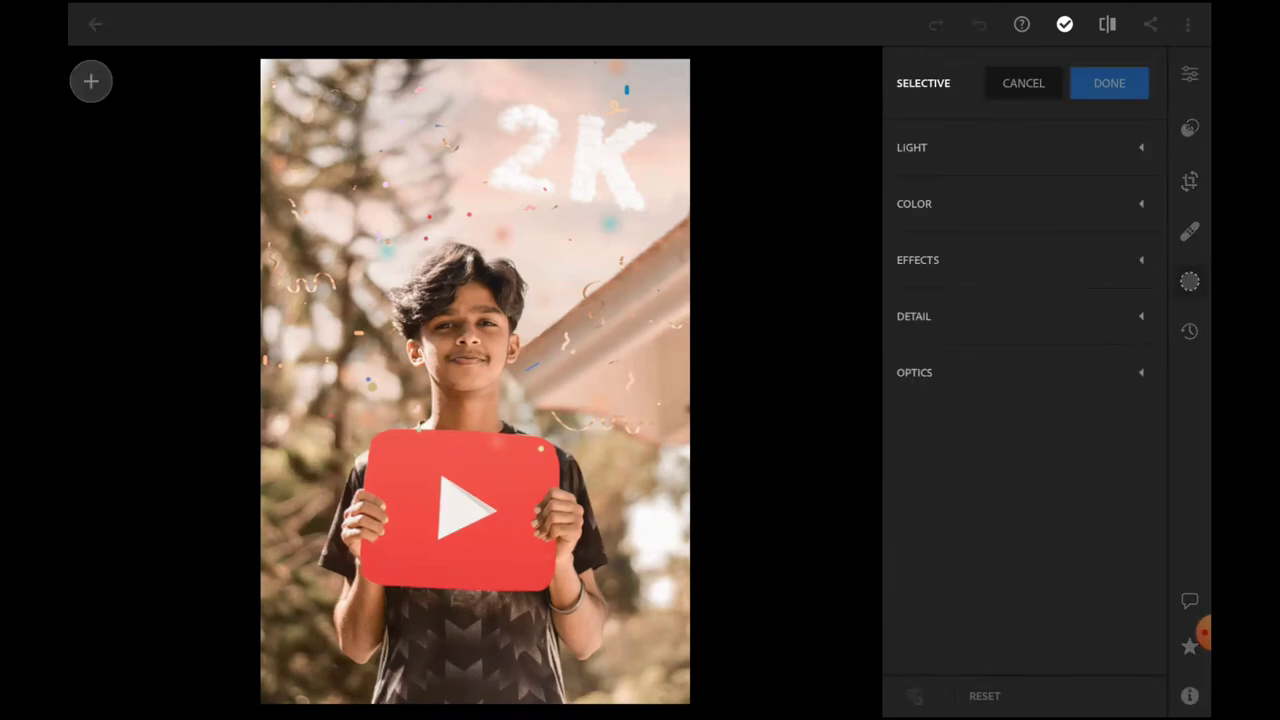
pyautogui.click(91, 81)
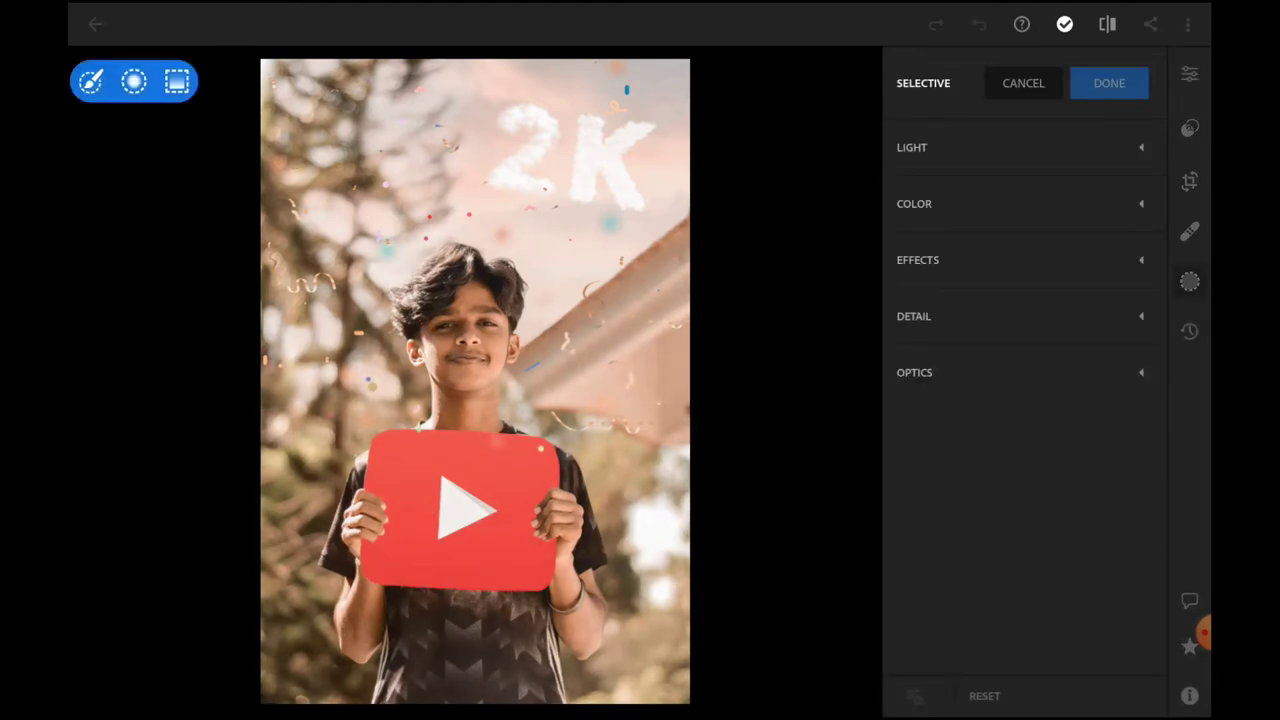
pyautogui.click(134, 81)
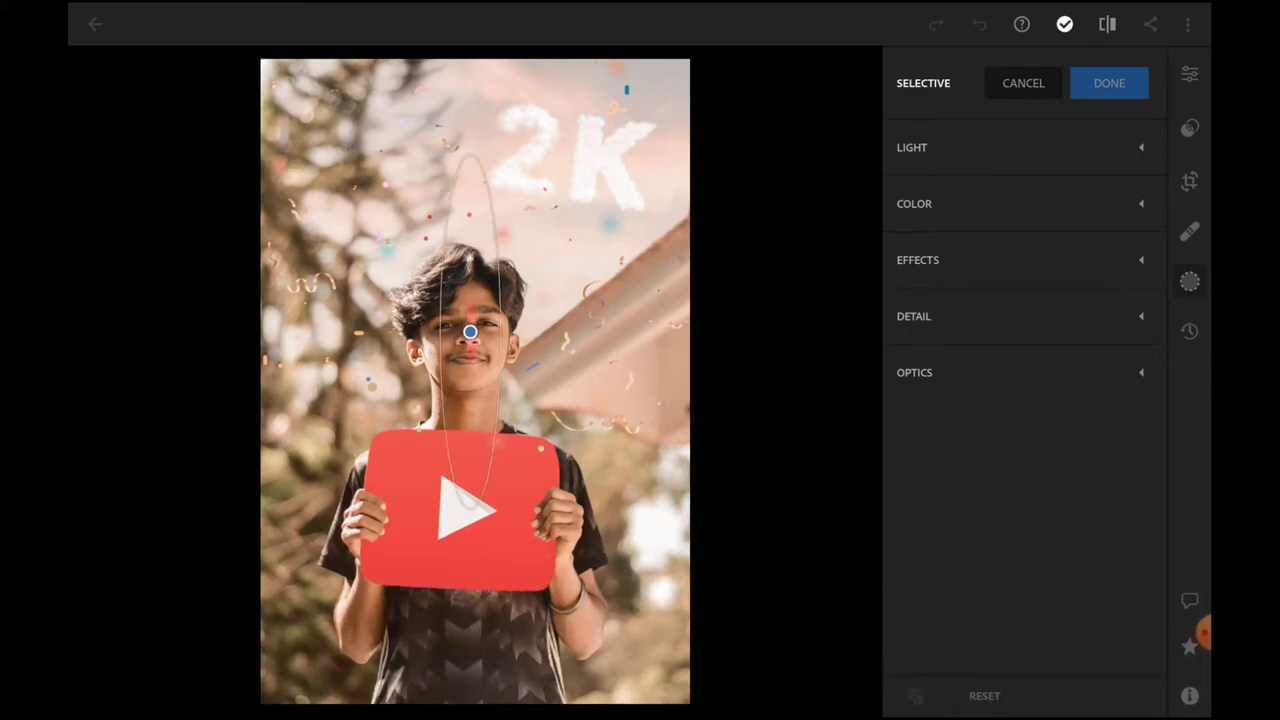
pyautogui.moveTo(470, 332)
pyautogui.mouseDown()
pyautogui.moveTo(470, 118)
pyautogui.moveTo(446, 408)
pyautogui.moveTo(461, 474)
pyautogui.mouseUp()
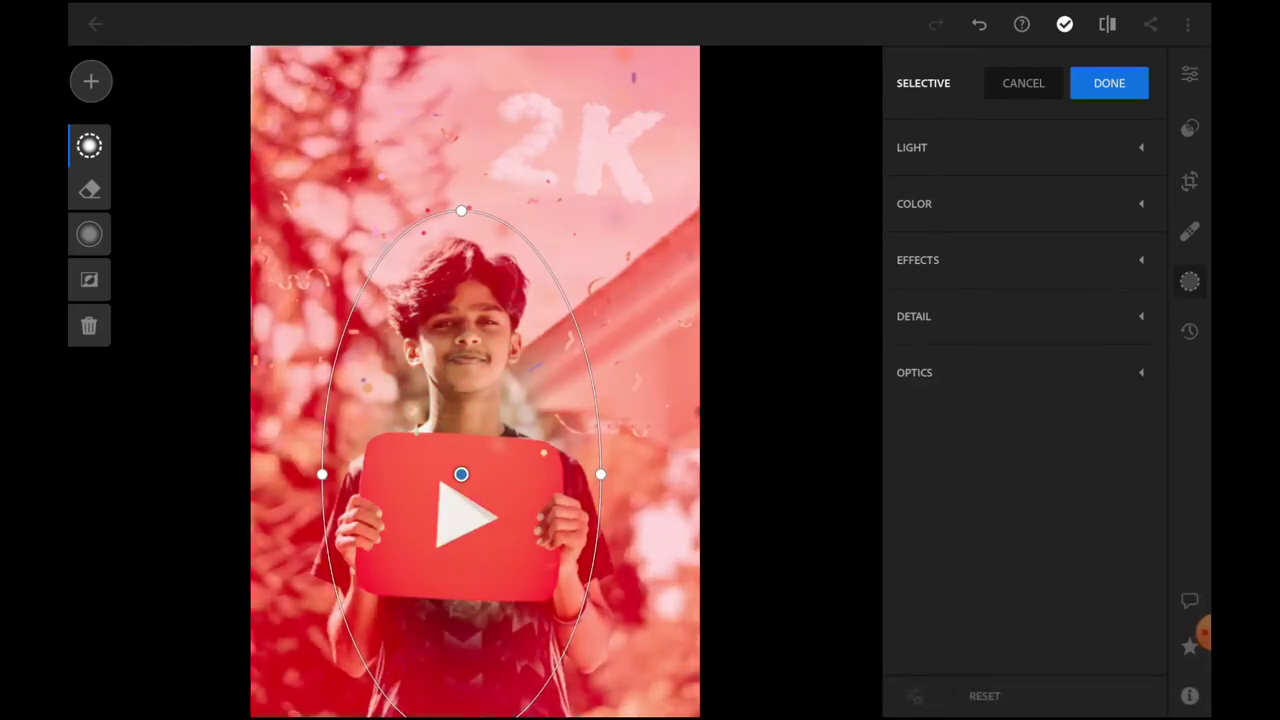
pyautogui.moveTo(322, 474); pyautogui.dragTo(229, 474)
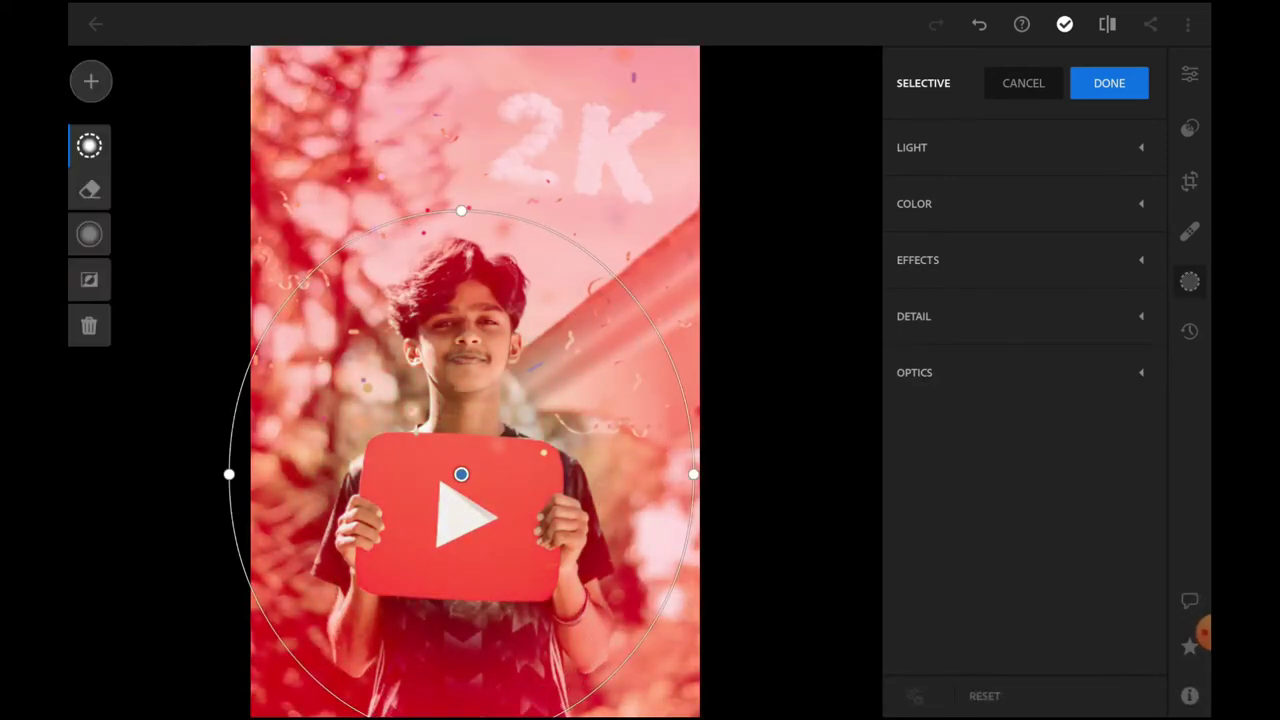
pyautogui.moveTo(461, 211); pyautogui.dragTo(461, 136)
# Give the radial mask exposure -0.85, Temp -20 and Tint 31, then apply it
pyautogui.click(918, 259)
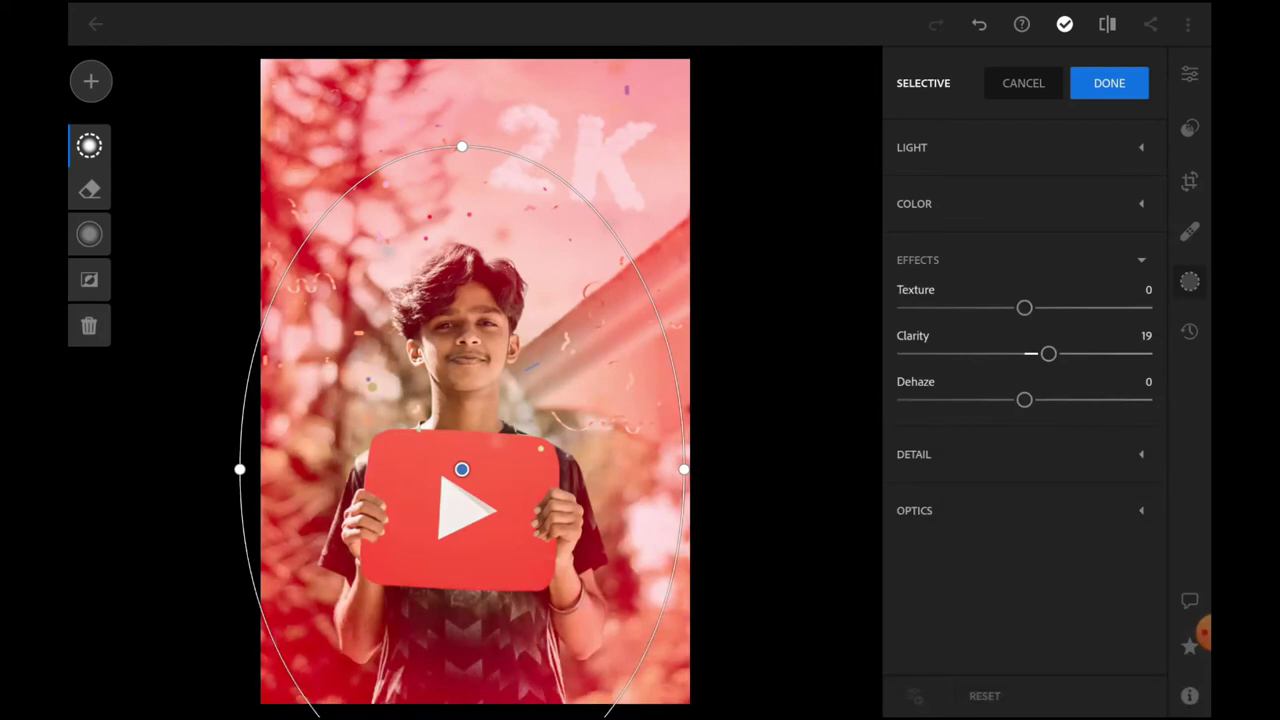
pyautogui.click(911, 147)
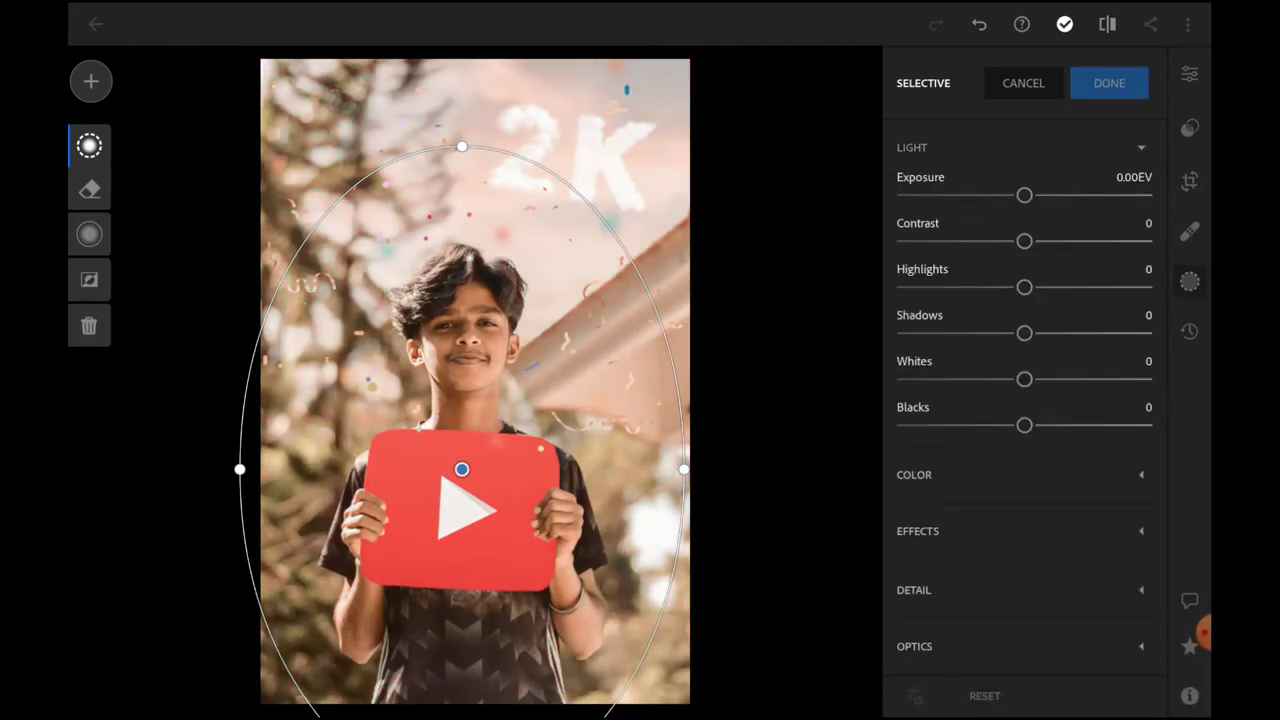
pyautogui.moveTo(1023, 194); pyautogui.dragTo(997, 195)
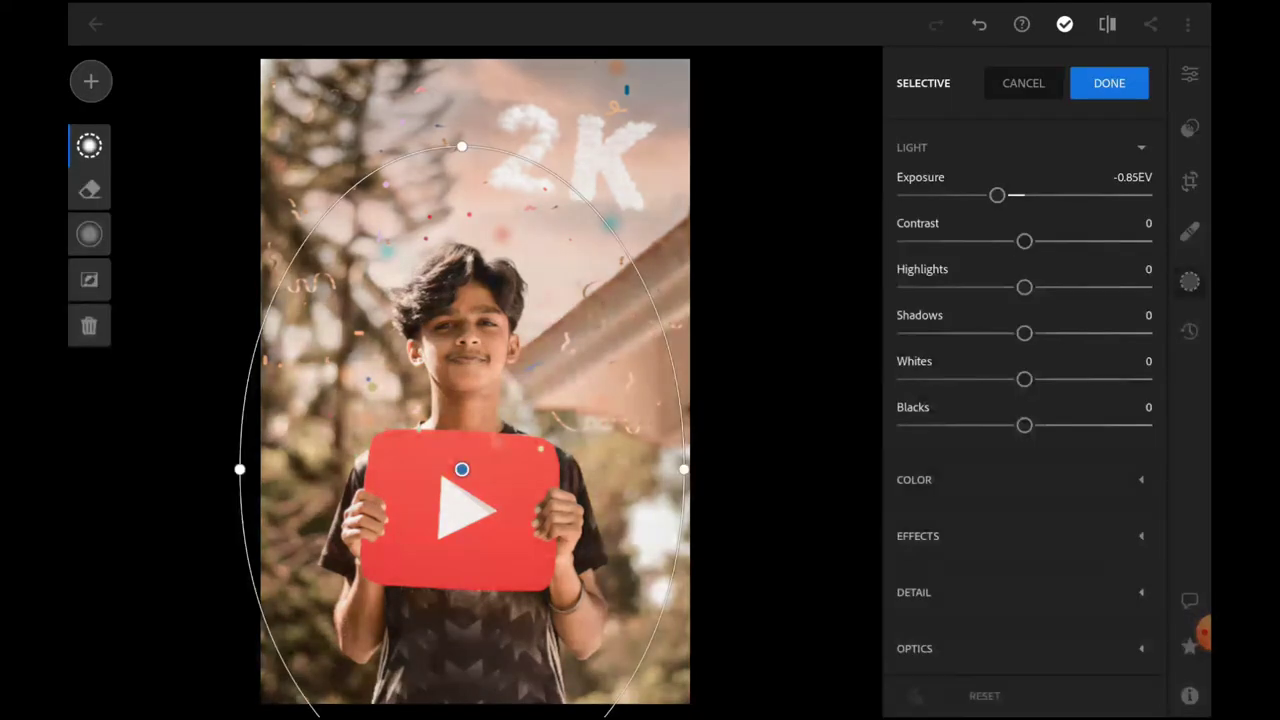
pyautogui.click(911, 147)
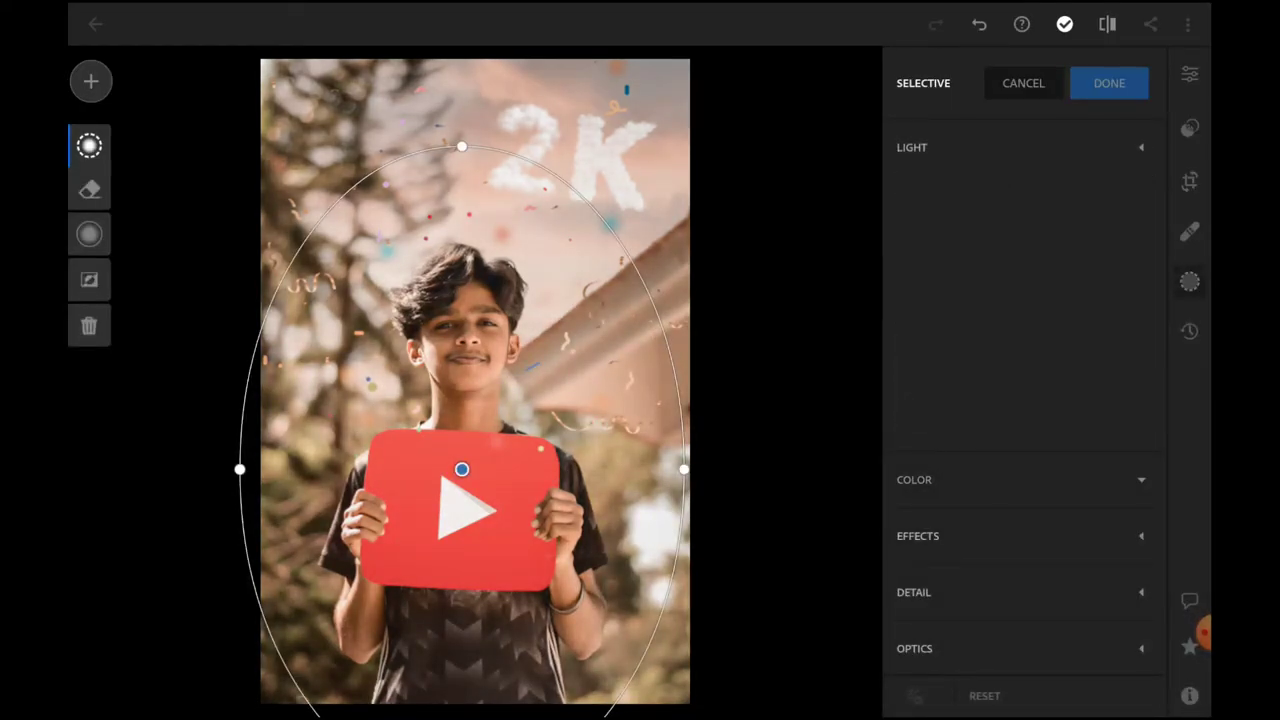
pyautogui.click(913, 479)
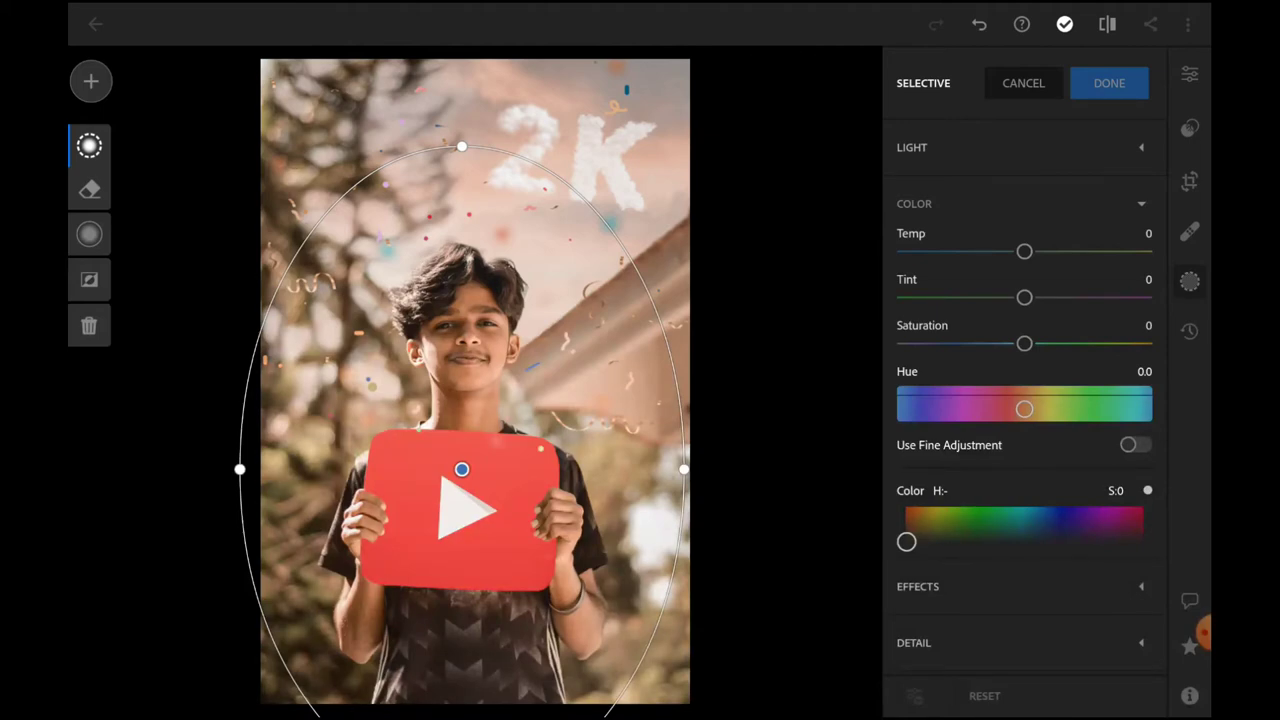
pyautogui.moveTo(1024, 251); pyautogui.dragTo(959, 251)
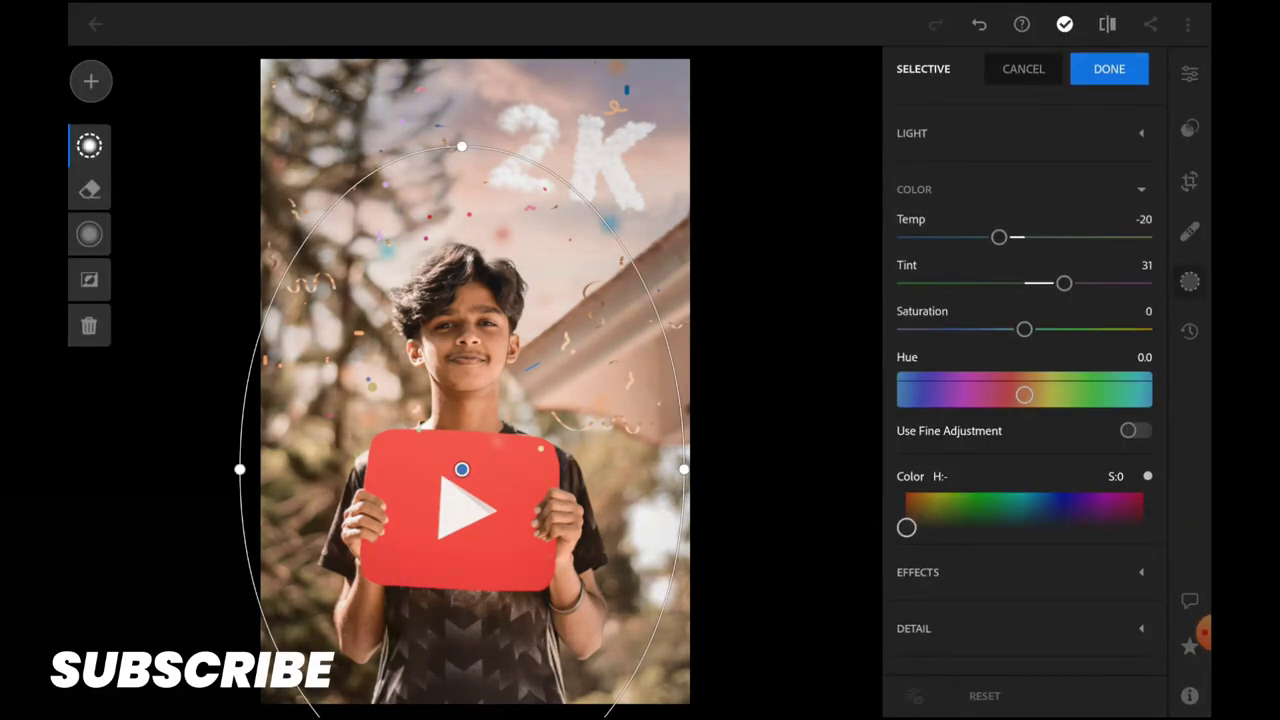
pyautogui.click(917, 531)
pyautogui.click(912, 147)
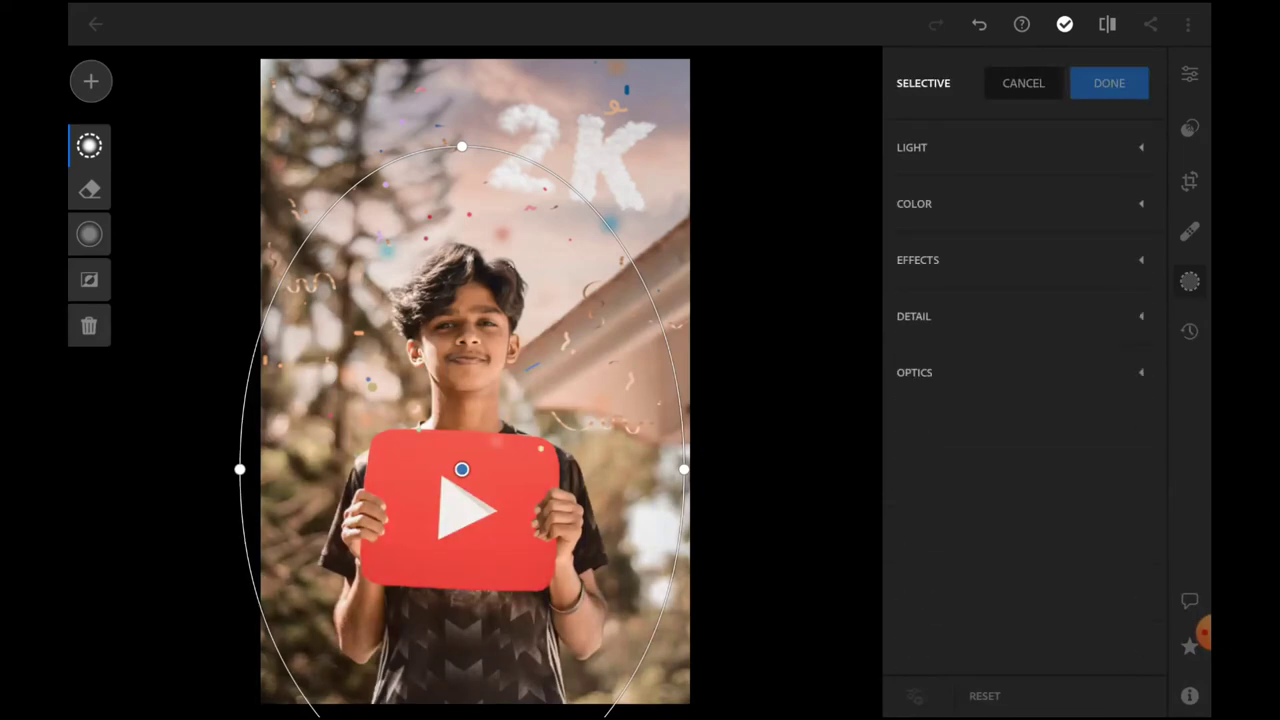
pyautogui.click(1109, 83)
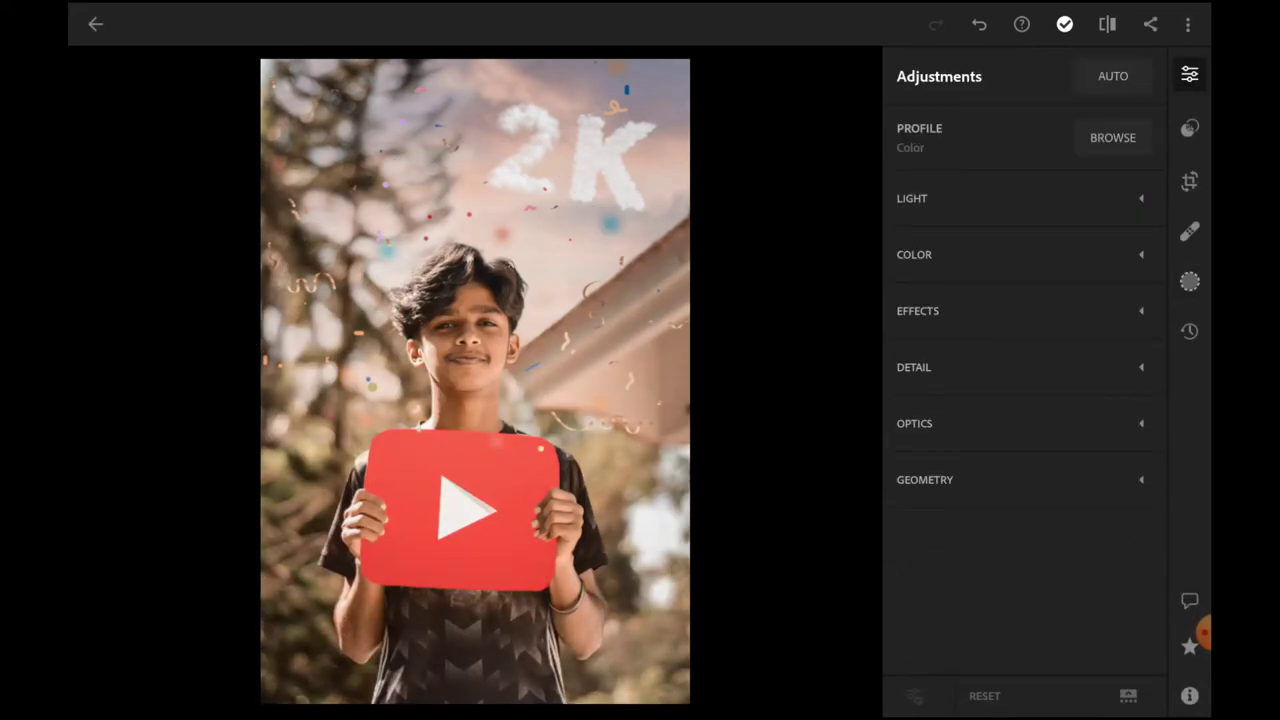
# Brush a new selective mask over the boy's forehead-to-chin face area, sharpened to 47
pyautogui.click(1189, 281)
pyautogui.click(89, 78)
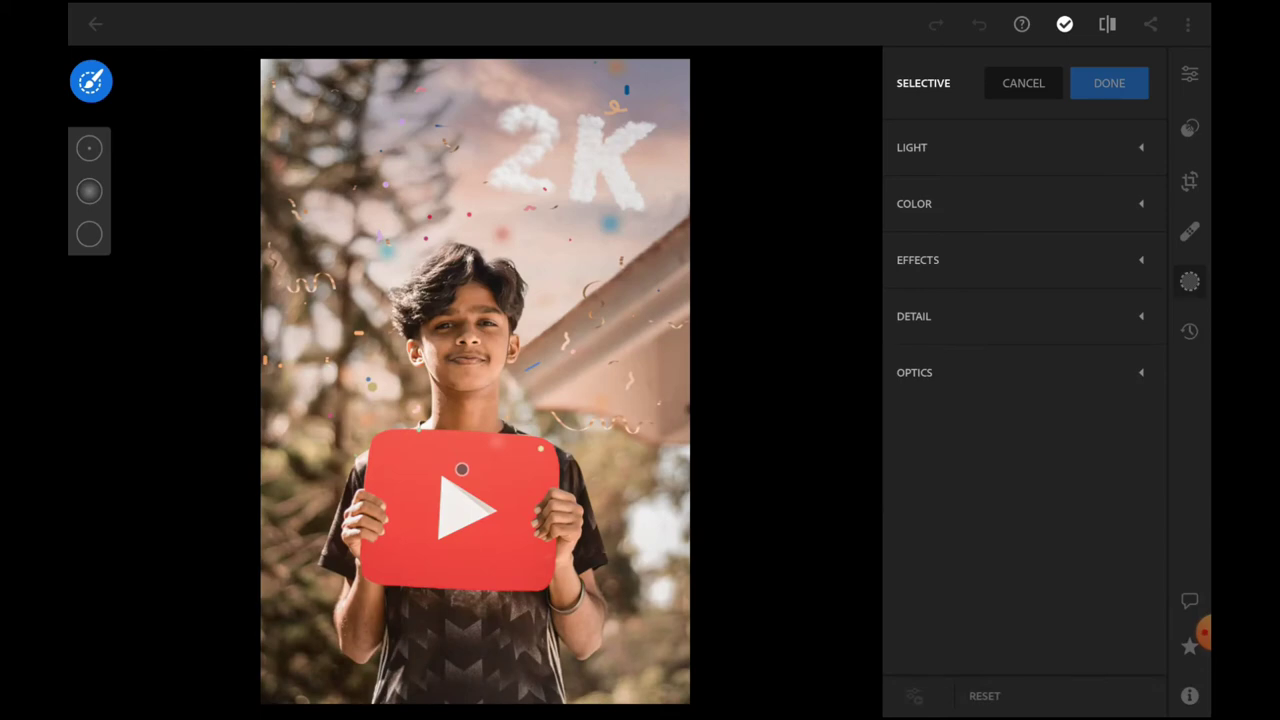
pyautogui.moveTo(440, 285); pyautogui.dragTo(505, 300)
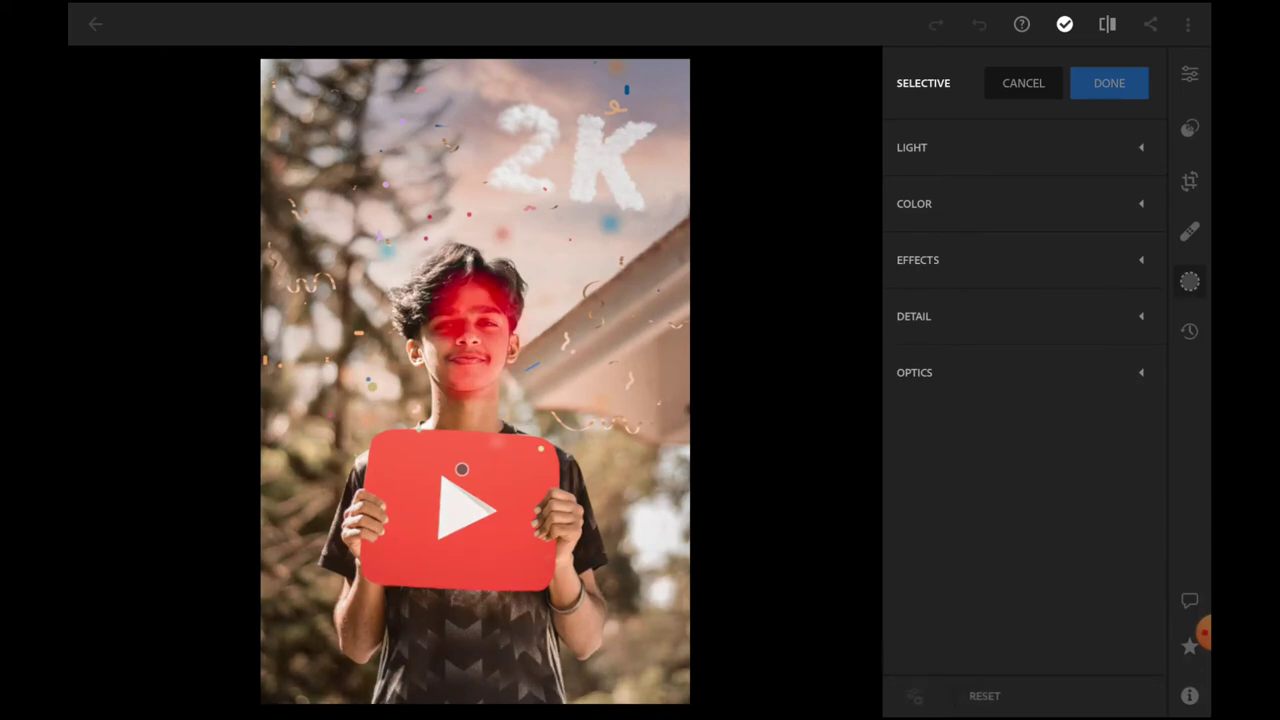
pyautogui.moveTo(457, 350); pyautogui.dragTo(455, 390)
pyautogui.moveTo(437, 348); pyautogui.dragTo(437, 390)
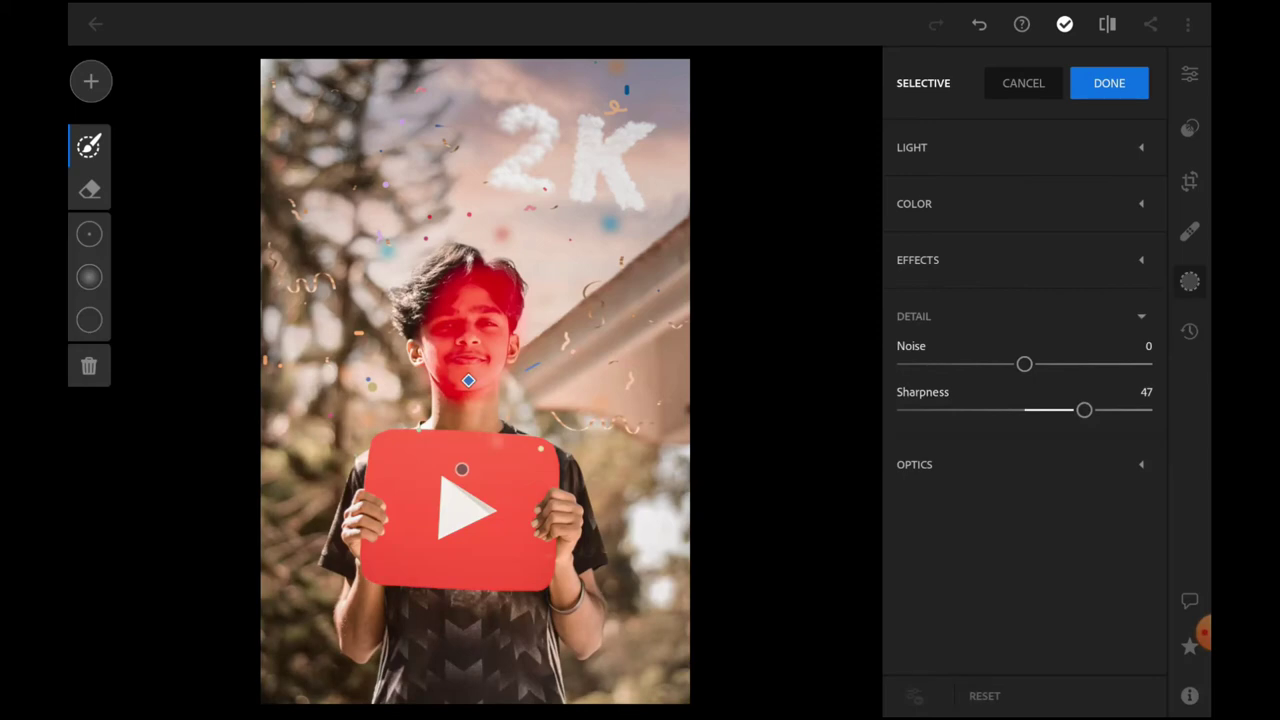
pyautogui.click(1109, 83)
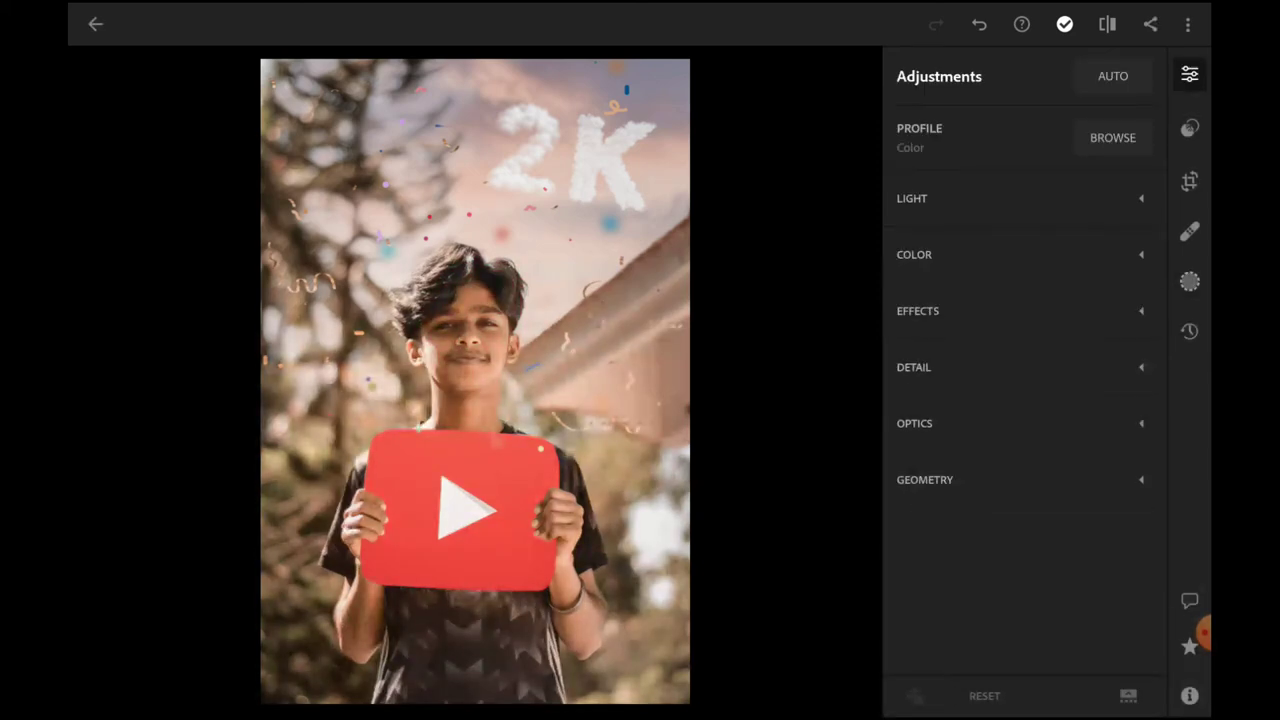